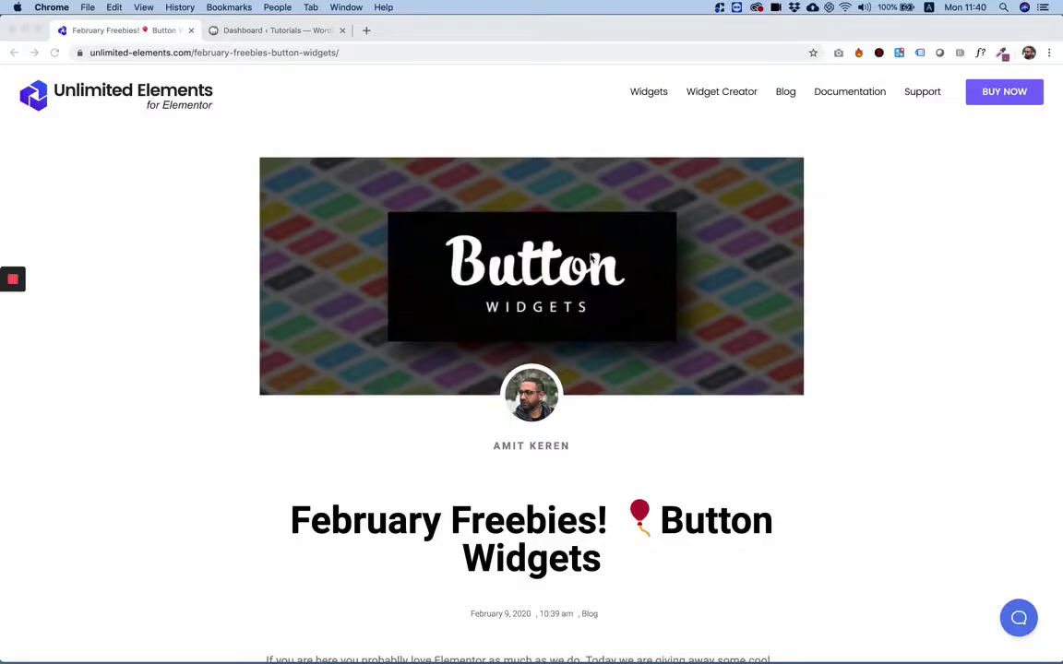
Step: Scroll to the Underline Animated Button demo and hover 'Hover me' to see the underline animation
scroll(591, 258, down, 2)
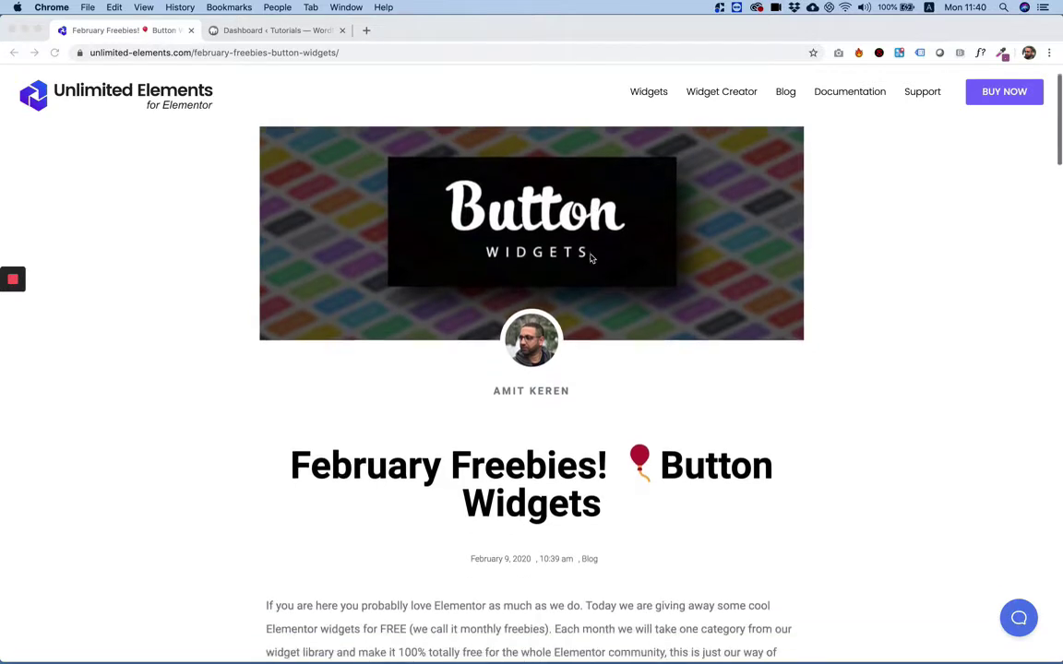
scroll(591, 258, down, 2)
scroll(591, 259, up, 2)
scroll(591, 258, up, 2)
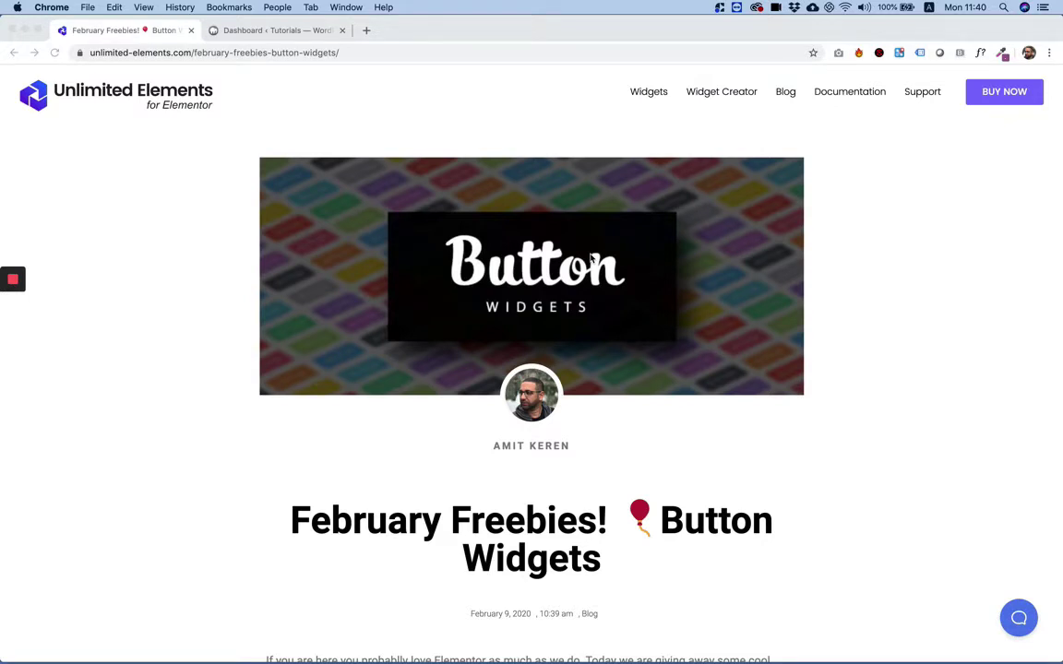
scroll(589, 259, down, 2)
scroll(589, 259, down, 2)
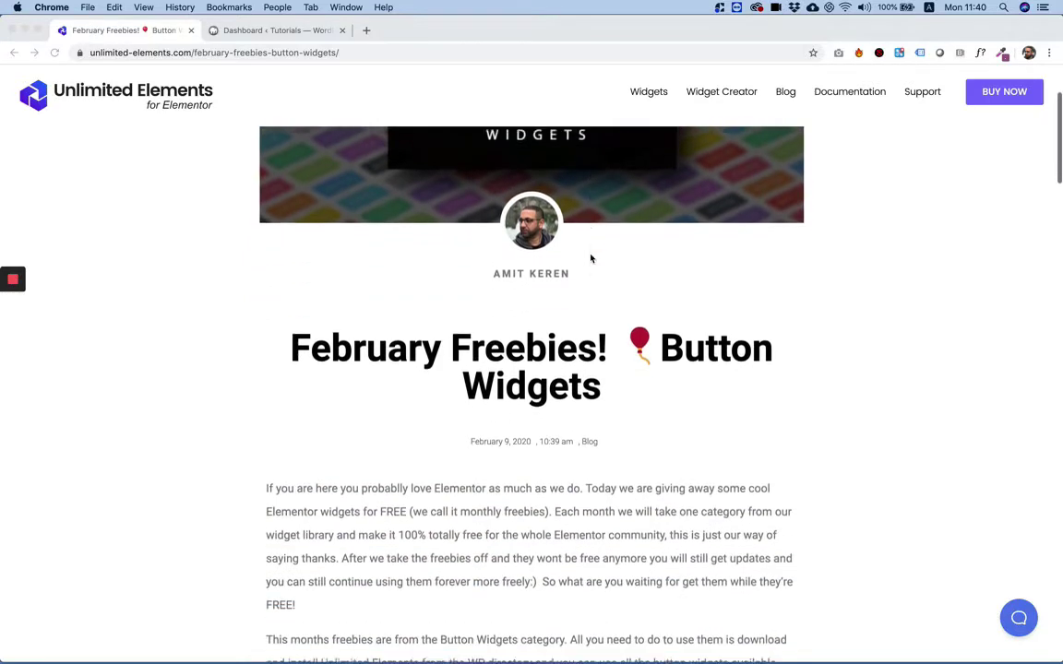
scroll(589, 259, down, 2)
scroll(589, 258, down, 2)
scroll(590, 258, down, 1)
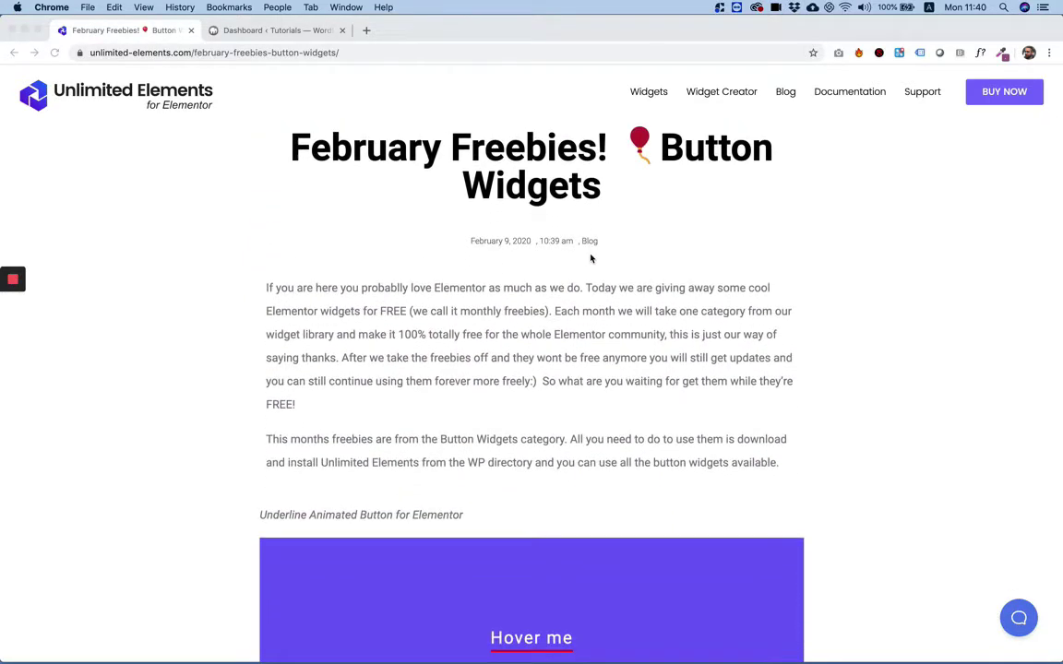
scroll(591, 258, down, 2)
scroll(591, 258, down, 3)
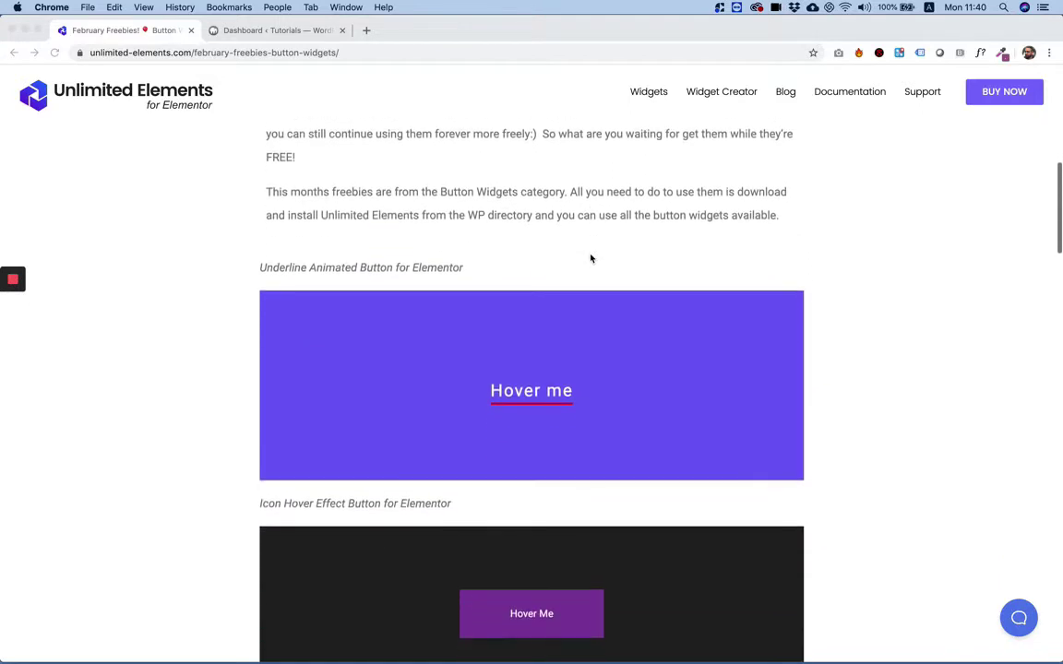
scroll(591, 259, down, 1)
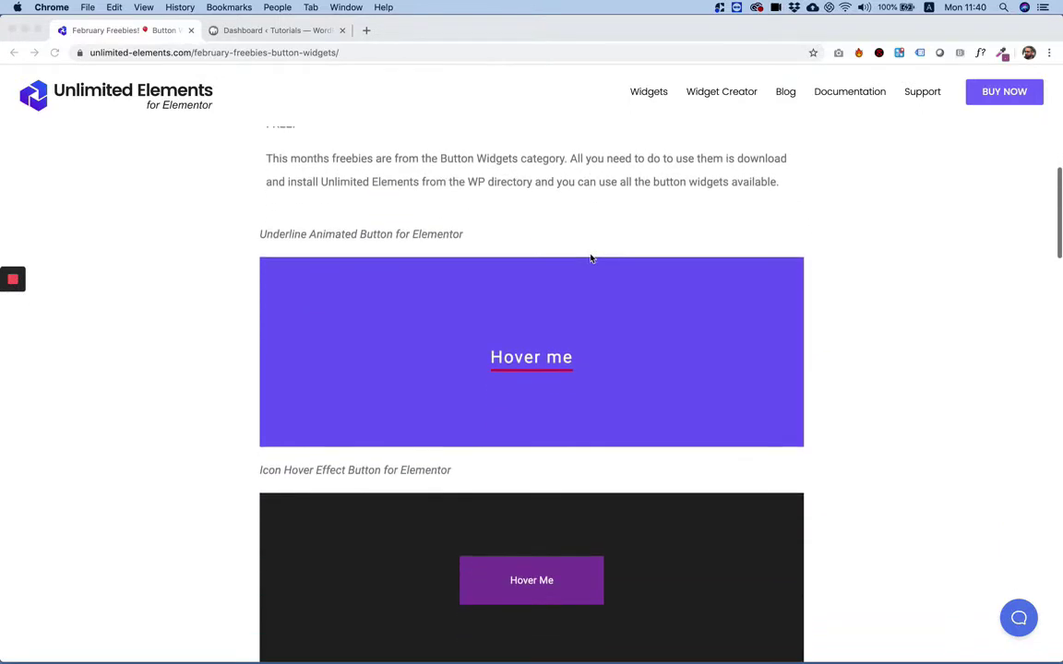
click(550, 337)
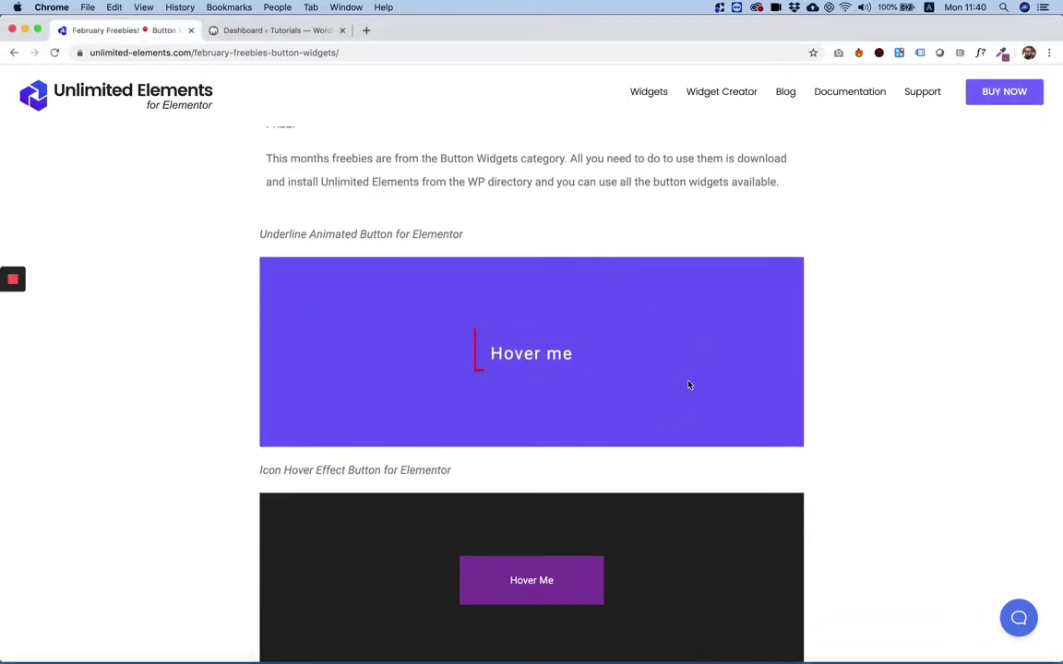
Step: Move further down the post to the Icon Hover Effect button demo
scroll(682, 381, down, 1)
scroll(688, 383, down, 2)
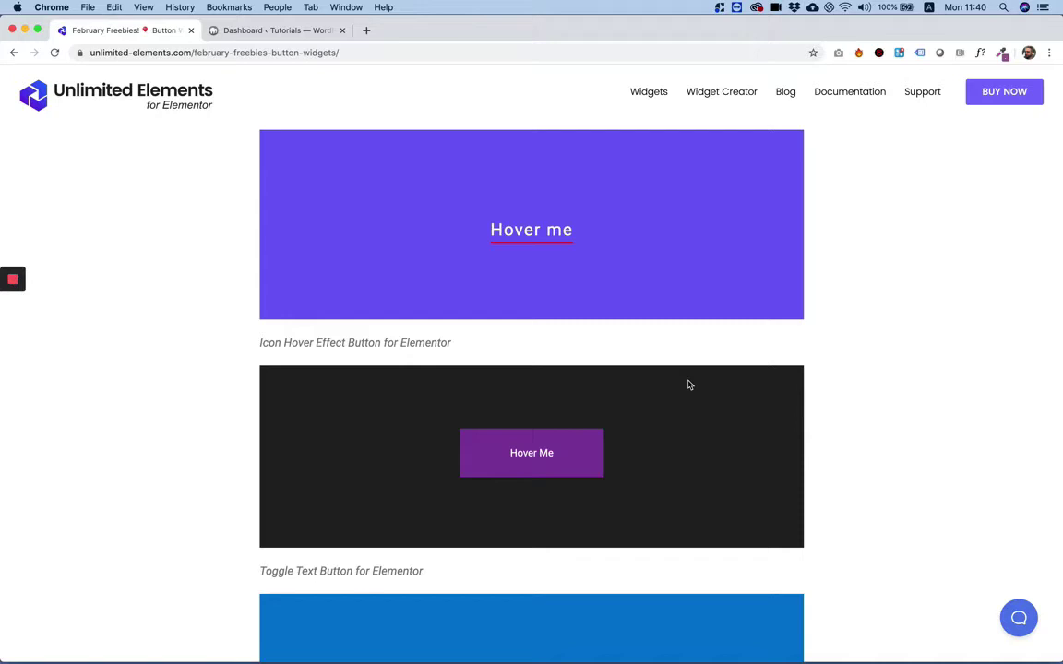
scroll(687, 385, up, 1)
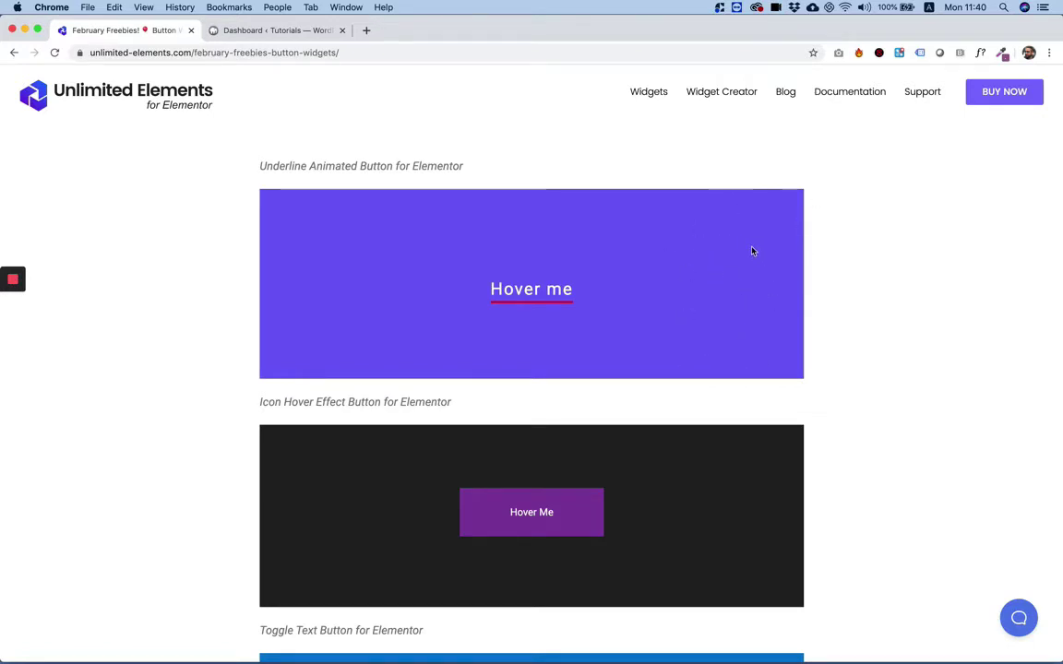
scroll(751, 251, down, 2)
scroll(752, 251, up, 2)
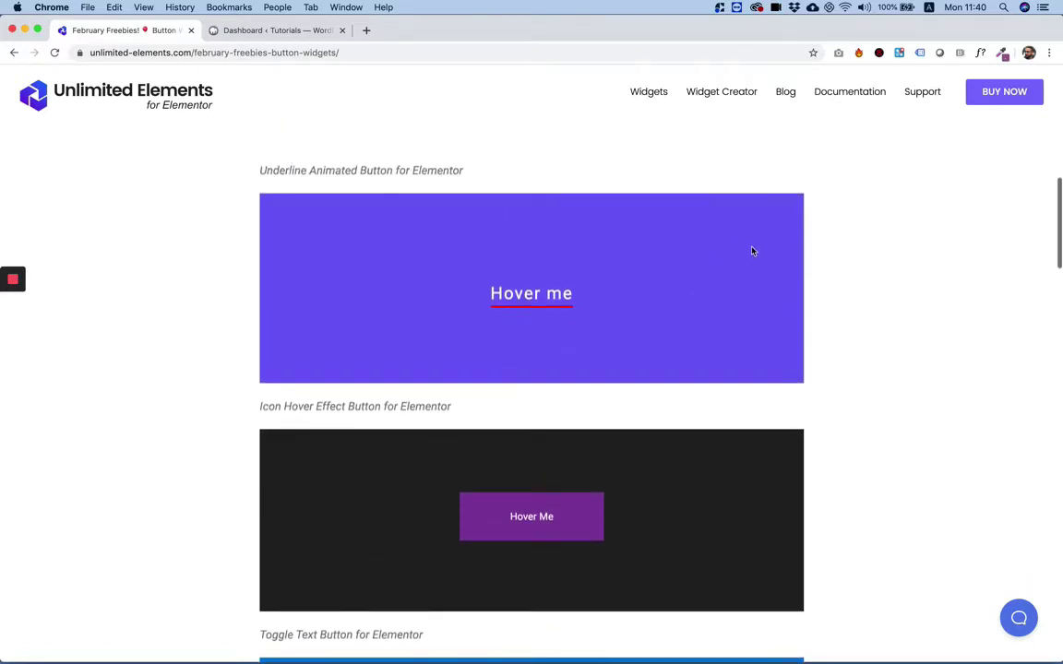
scroll(752, 250, down, 1)
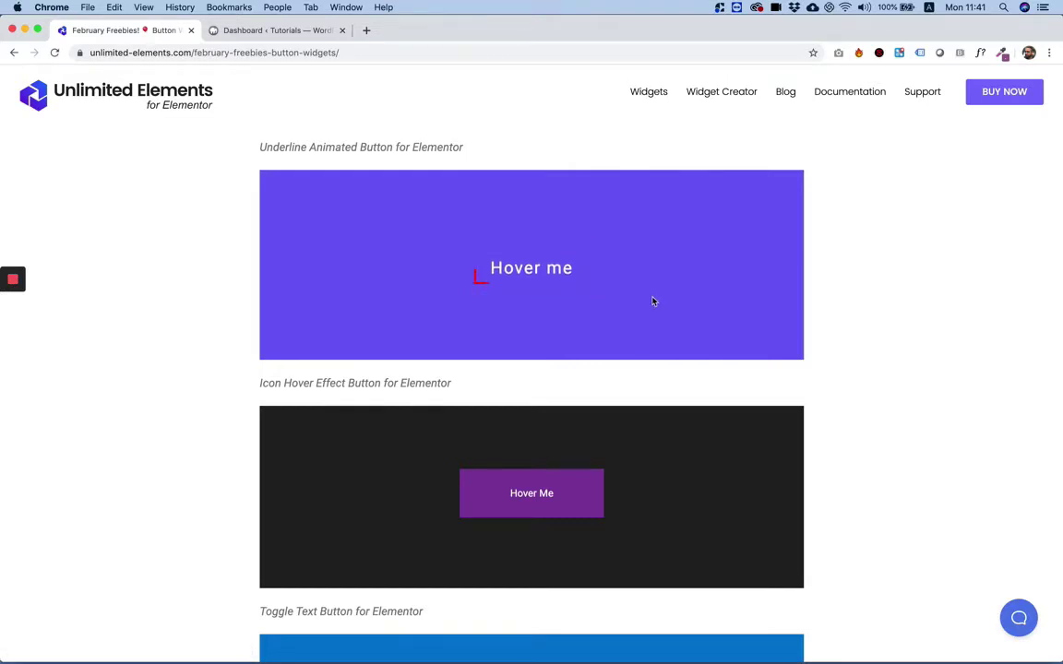
Step: Scroll to the Toggle Text Button demo and expand it with Read More
scroll(537, 266, down, 1)
scroll(536, 266, down, 2)
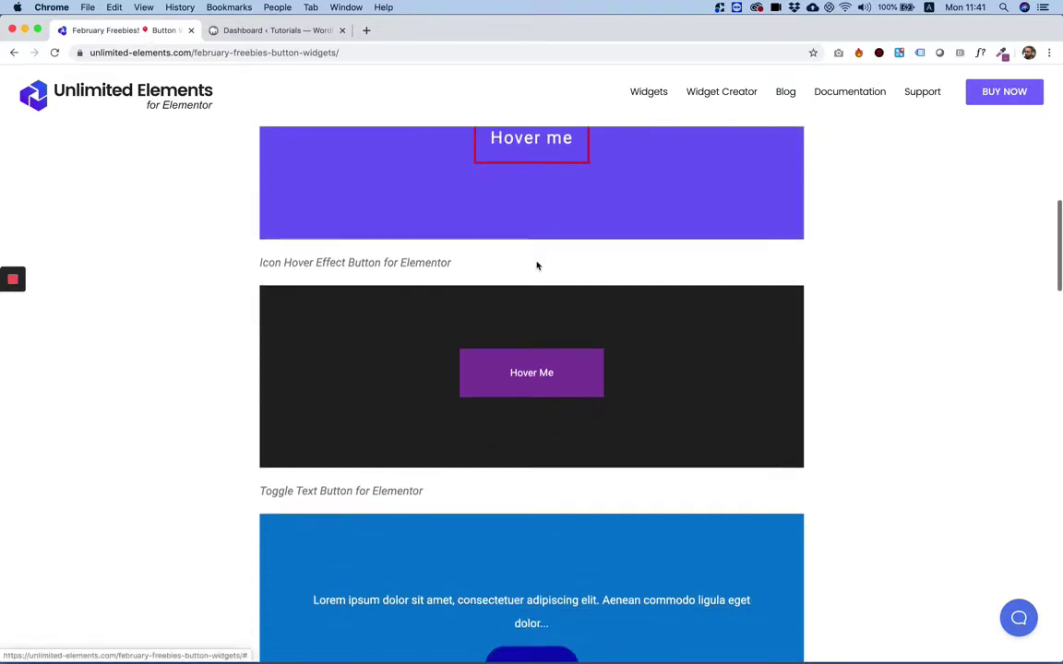
scroll(536, 266, down, 1)
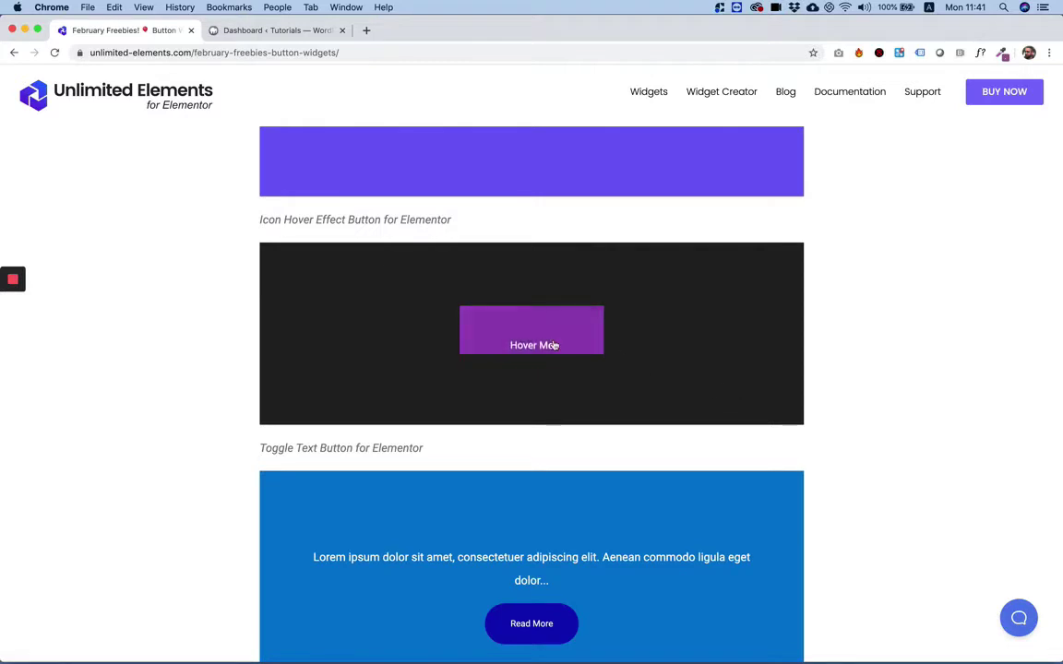
scroll(740, 362, down, 3)
scroll(742, 361, down, 2)
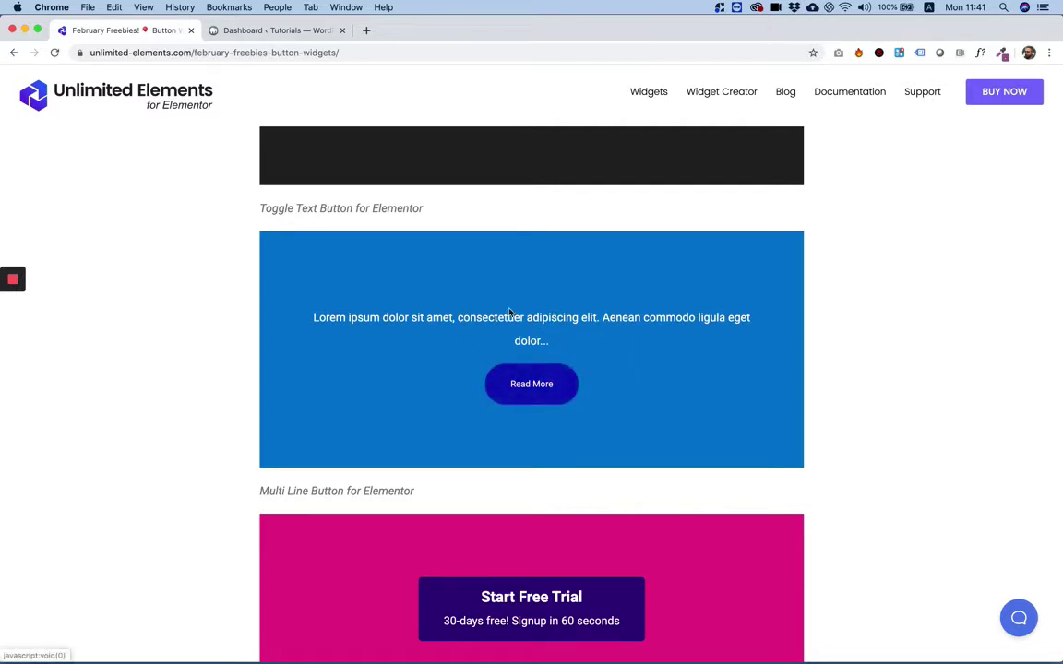
click(539, 382)
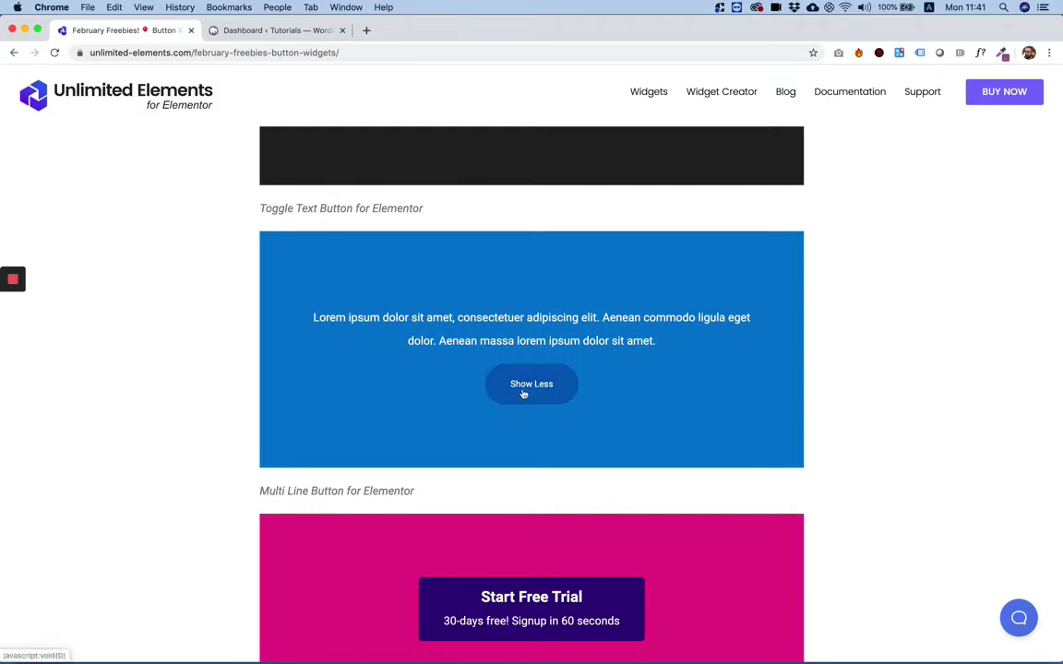
Step: Test the toggle with Show Less and Read More, leaving the paragraph expanded
click(518, 400)
click(533, 395)
click(510, 394)
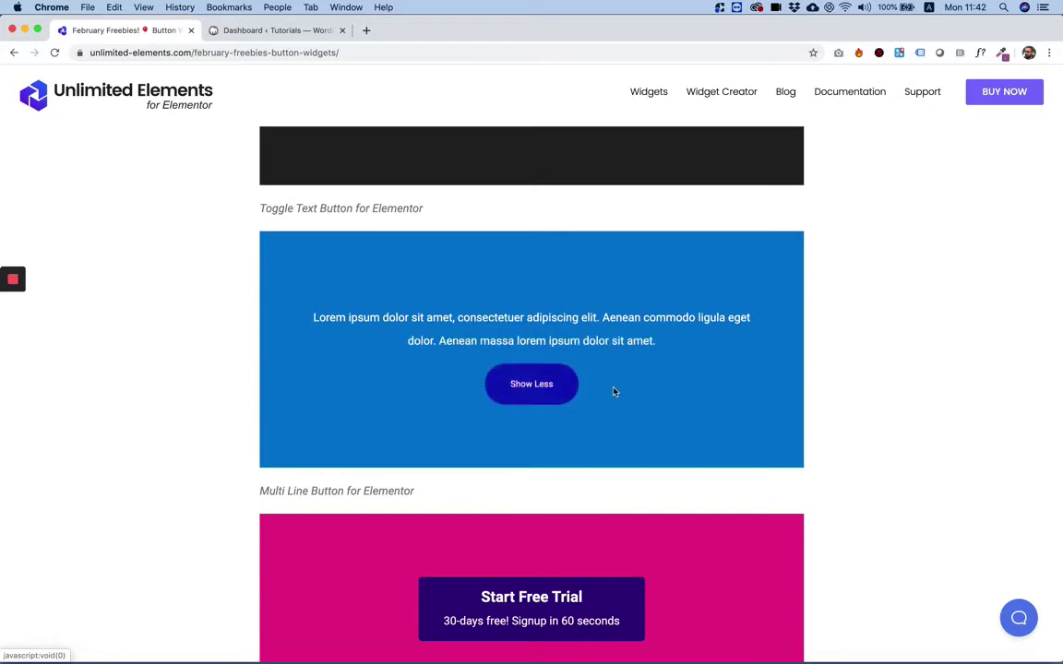
Step: Scroll past the Multi Line 'Start Free Trial' demo to the Icon Pointer 'Settings' and Gradient Hover demos
scroll(614, 391, down, 5)
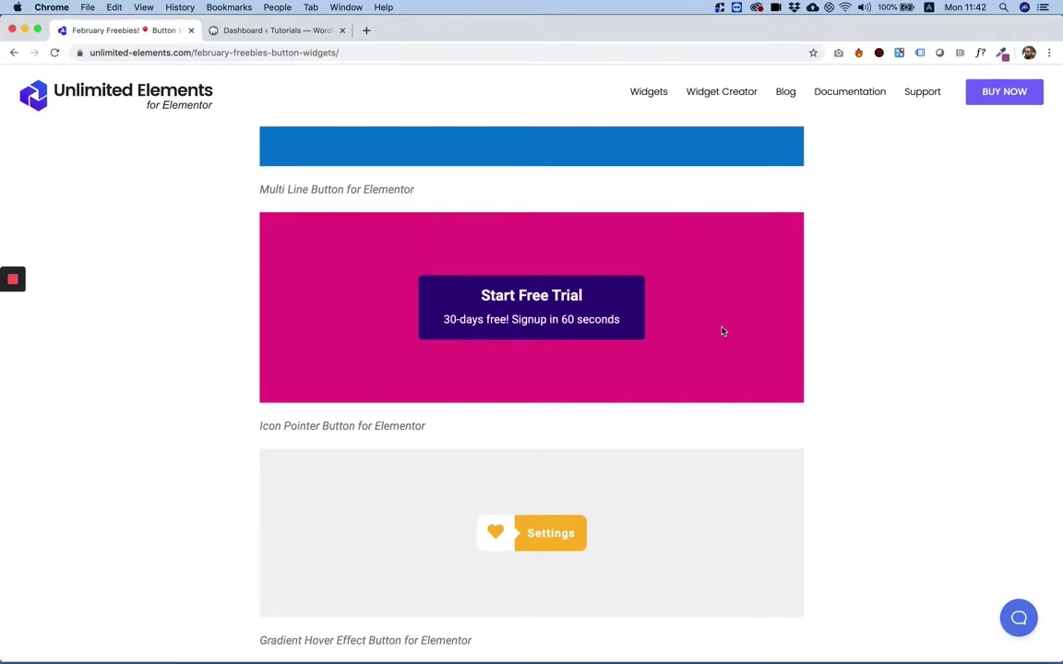
scroll(723, 331, up, 1)
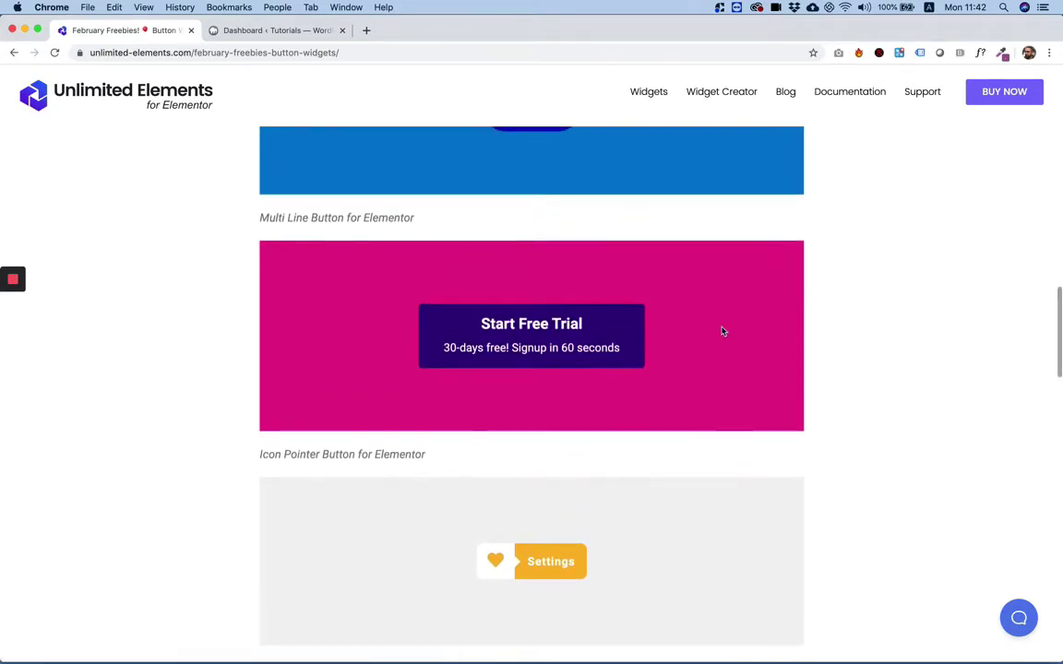
scroll(723, 331, down, 1)
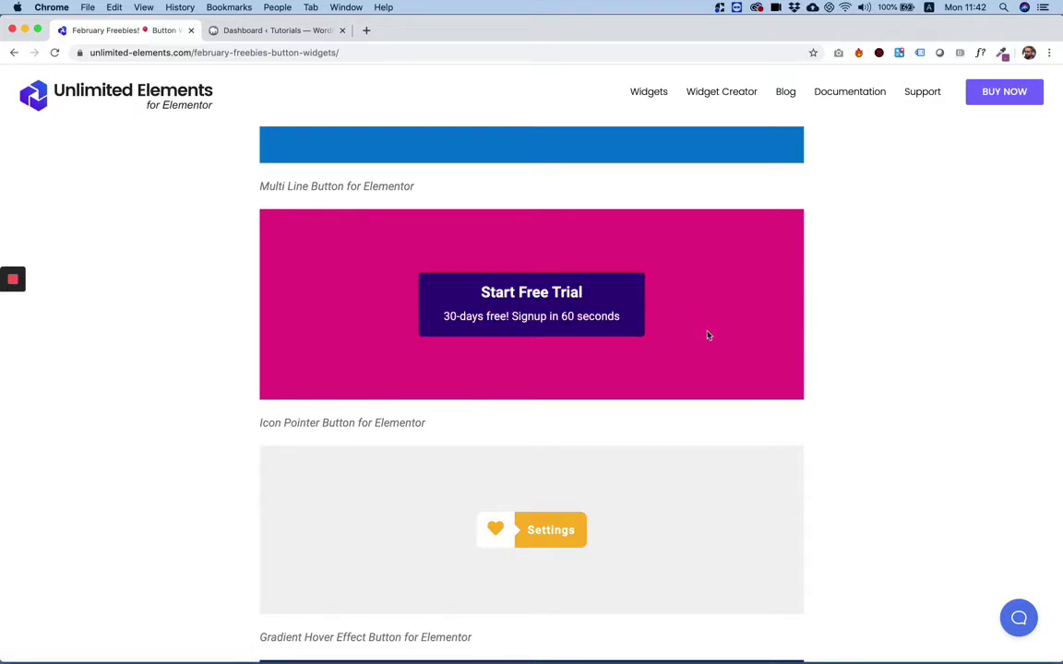
scroll(707, 335, down, 1)
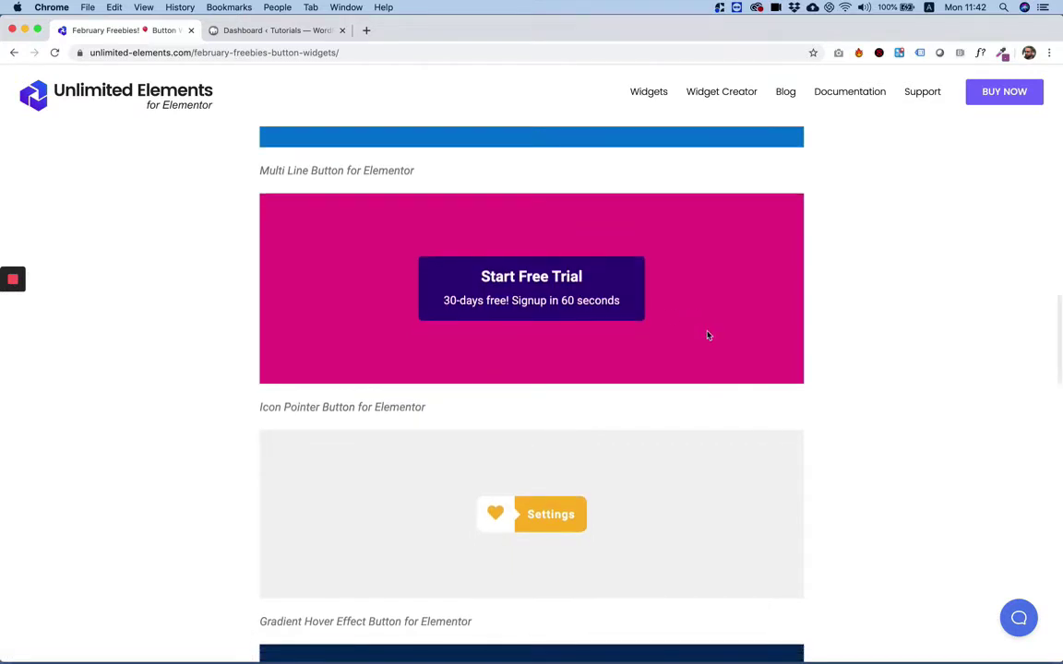
scroll(707, 335, down, 5)
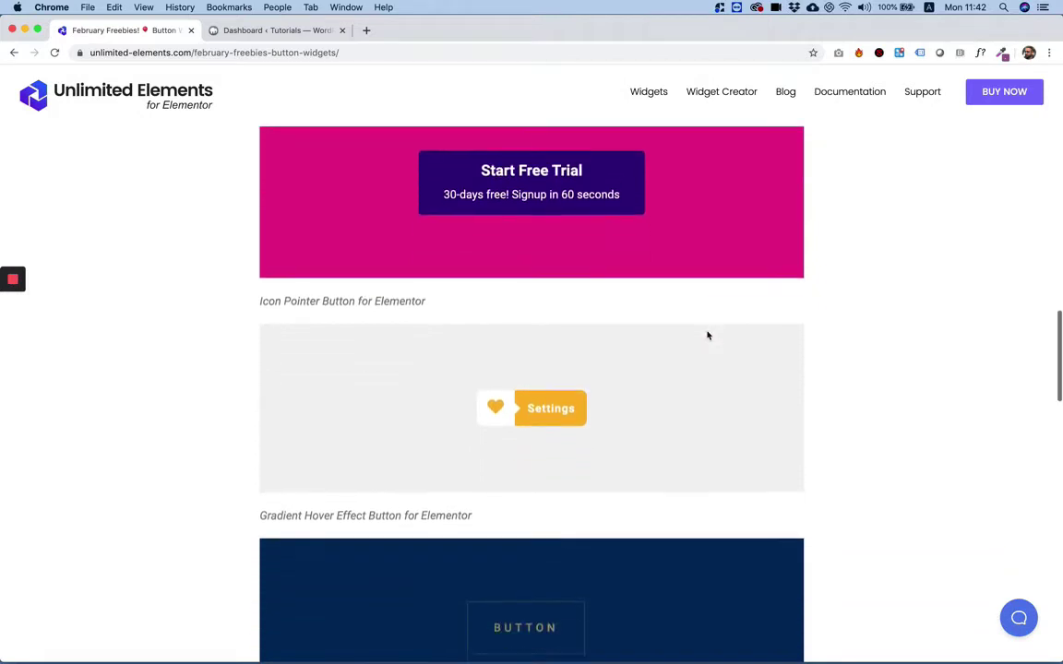
scroll(701, 318, down, 3)
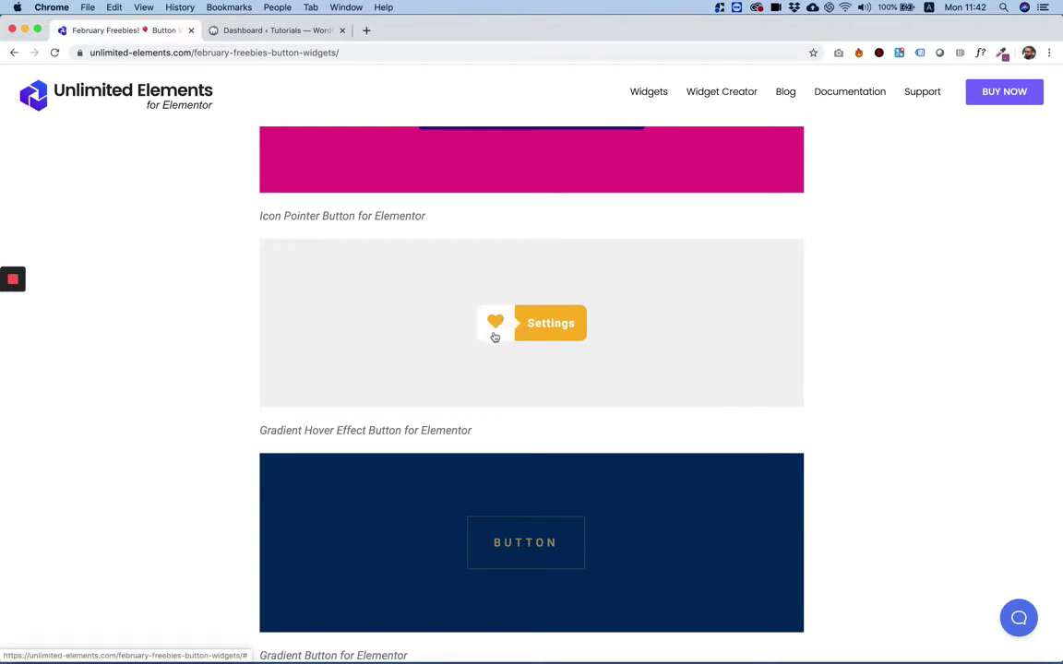
Step: Scroll past the Gradient Hover and Gradient Button demos down to the Border Button Effect section
scroll(605, 366, down, 4)
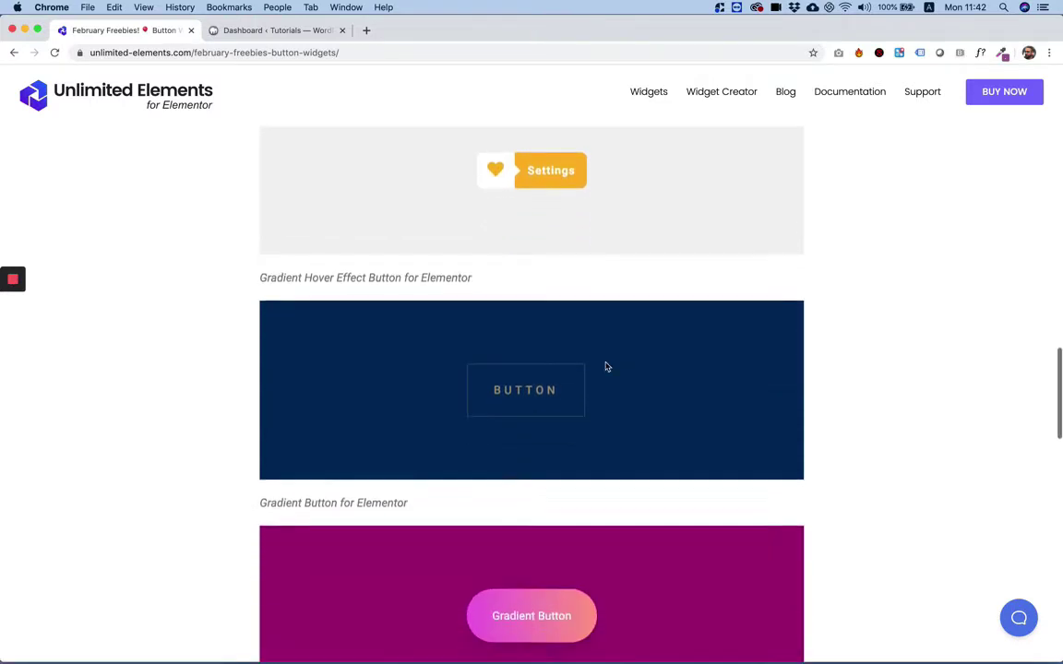
scroll(605, 367, down, 1)
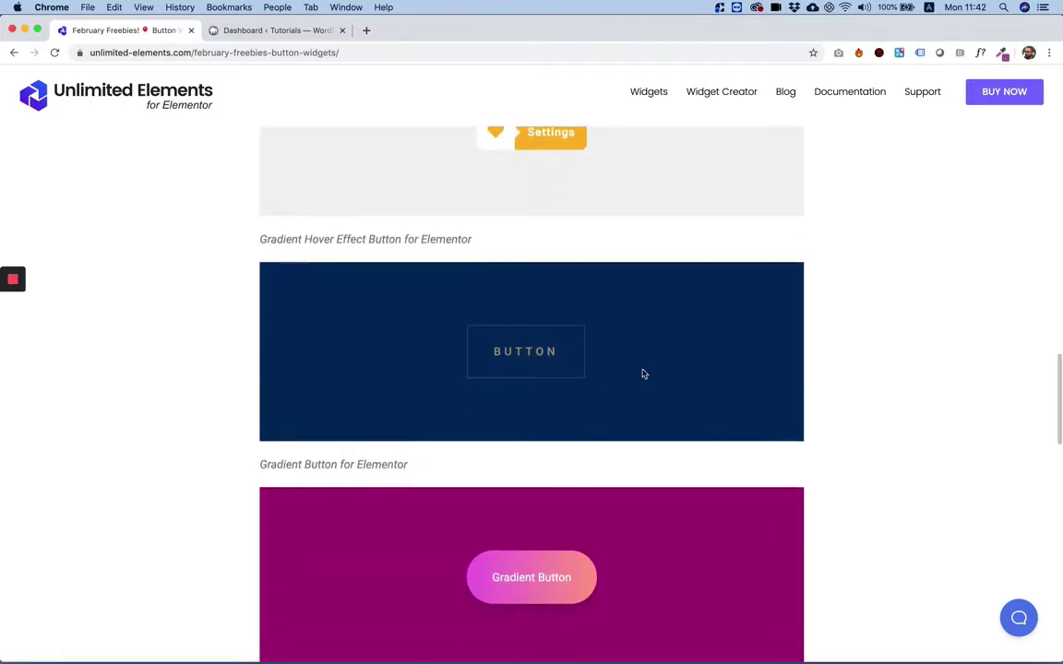
scroll(669, 380, down, 1)
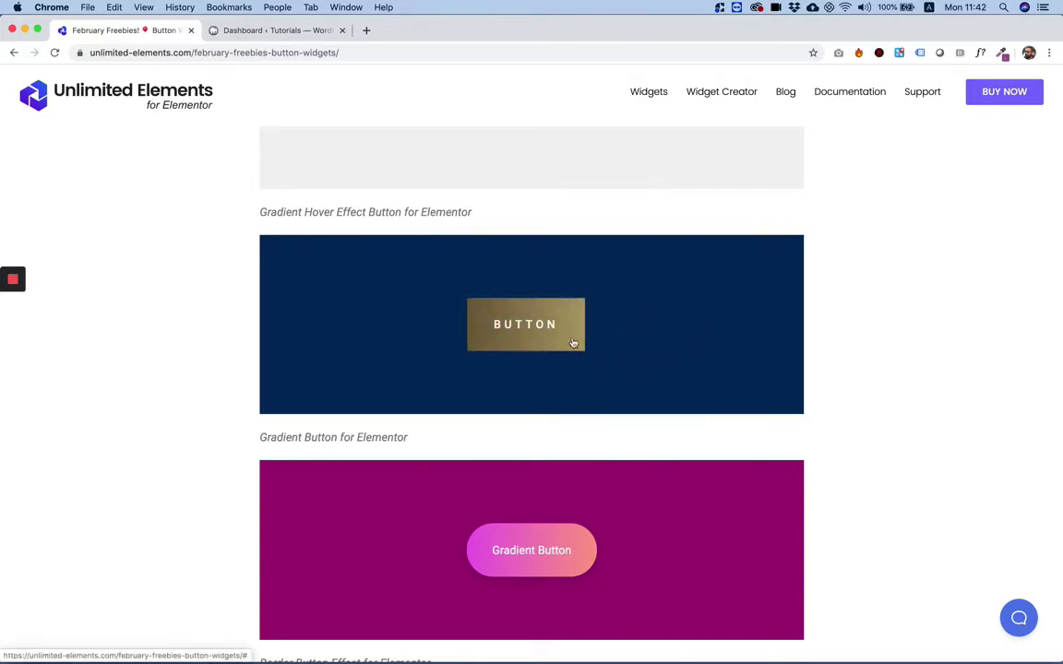
scroll(648, 342, down, 3)
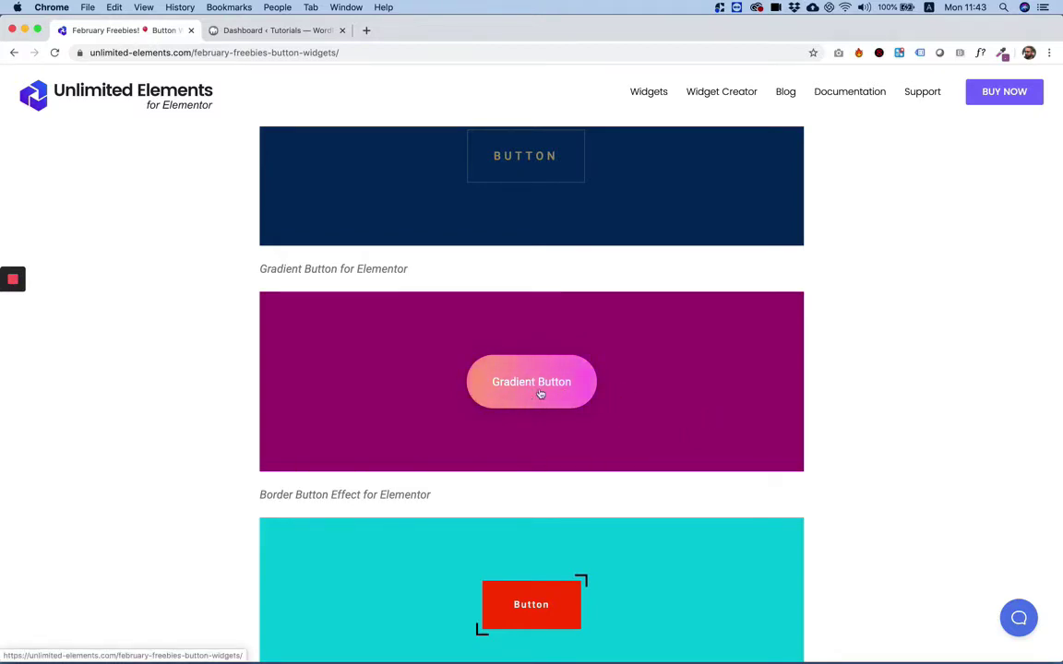
Step: Scroll past the Border Button Effect to the Glare Effect and Gradient Button Group demos
scroll(664, 399, down, 1)
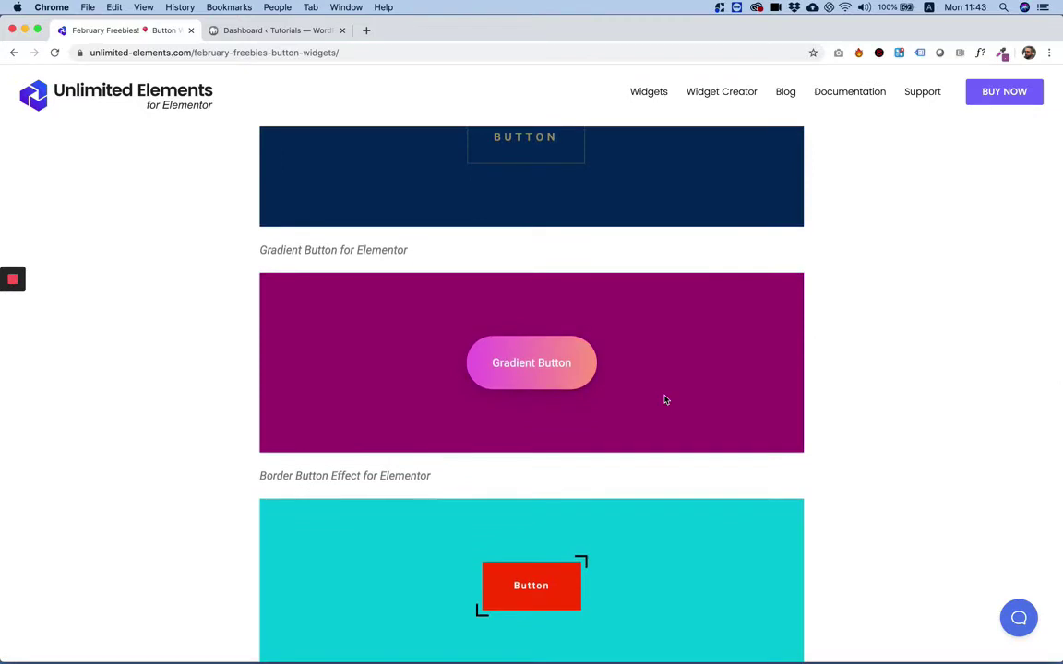
scroll(664, 399, down, 3)
scroll(664, 400, down, 2)
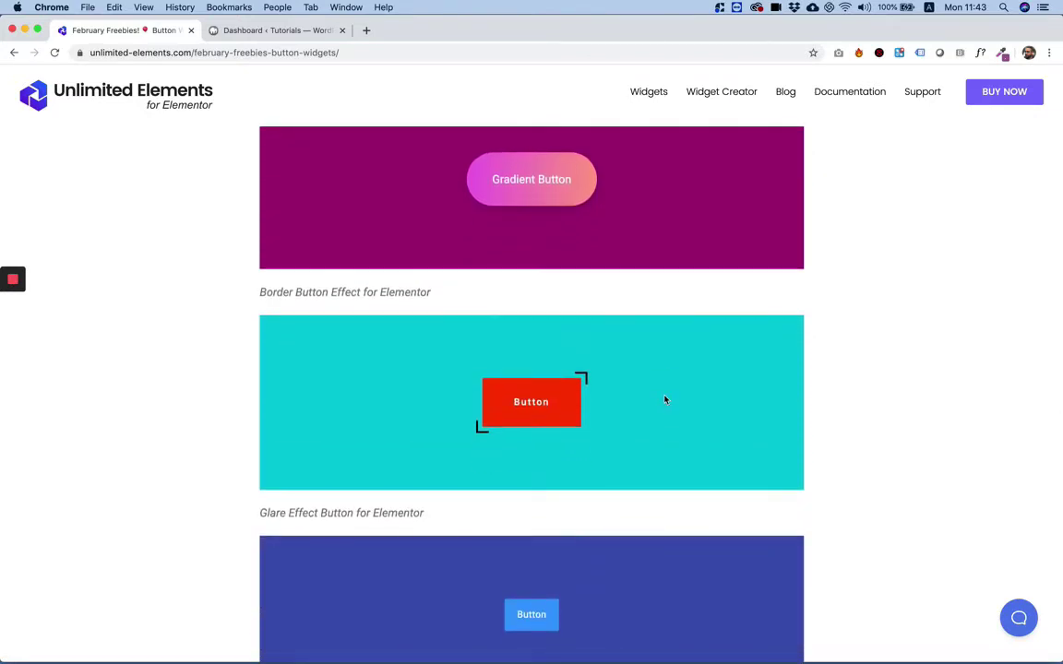
scroll(664, 399, down, 4)
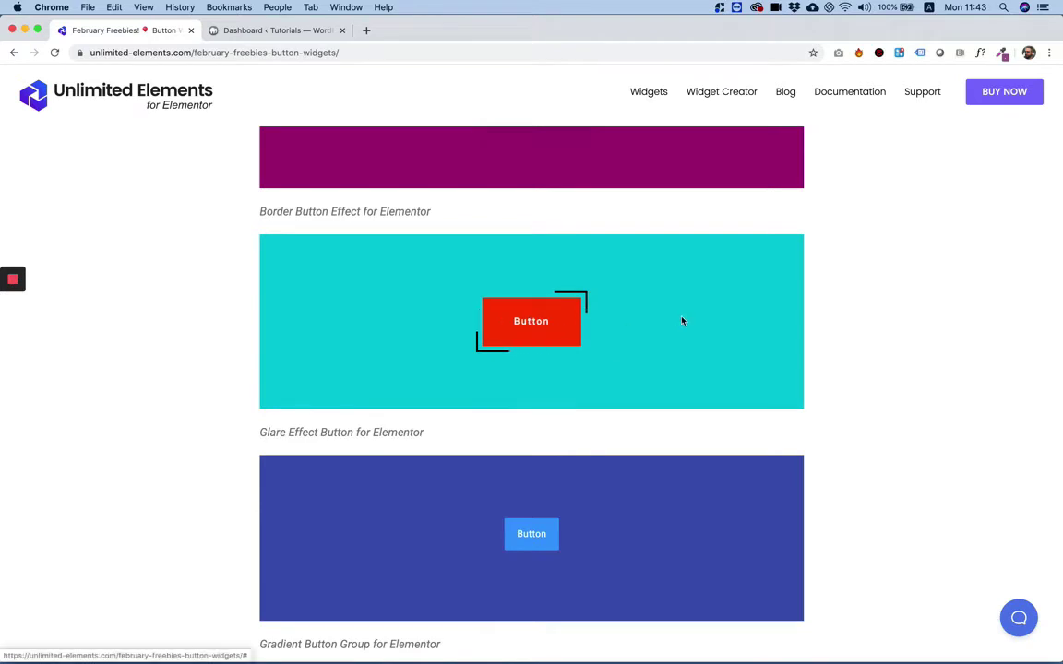
scroll(683, 321, down, 1)
scroll(683, 321, down, 2)
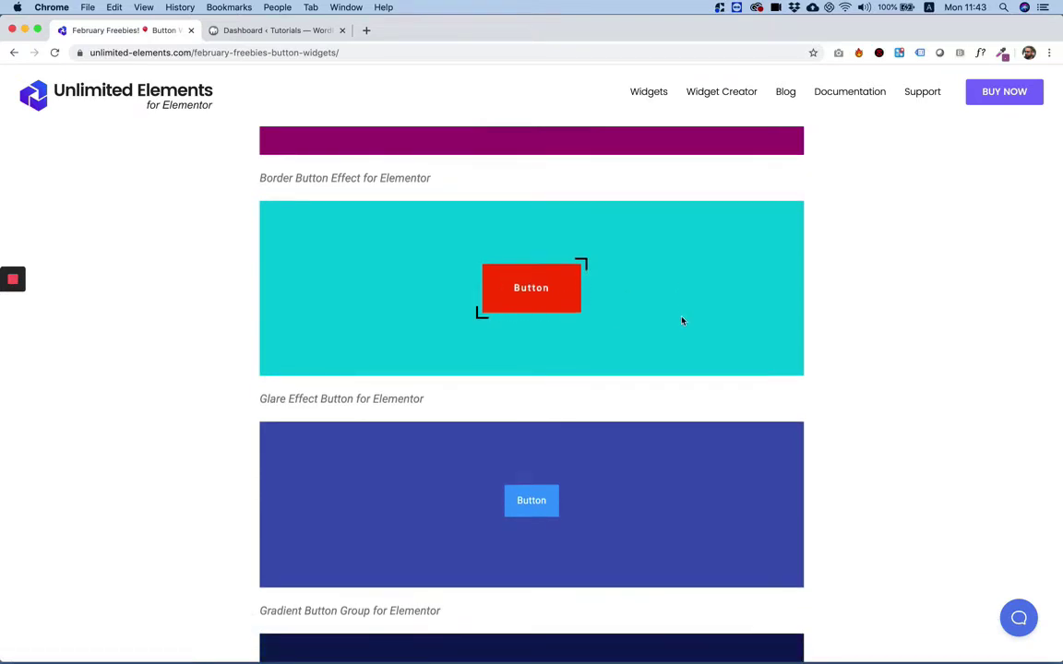
scroll(682, 321, down, 1)
scroll(682, 321, down, 1)
scroll(682, 321, down, 2)
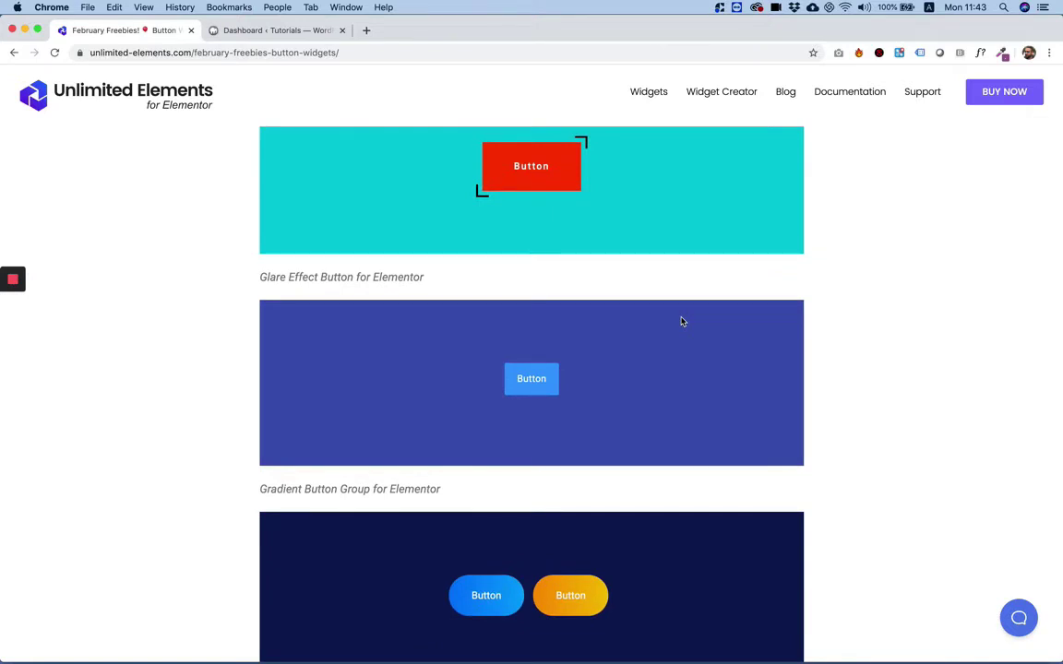
Step: Scroll through the remaining button demos to the bottom of the post
scroll(681, 321, down, 1)
scroll(682, 321, down, 1)
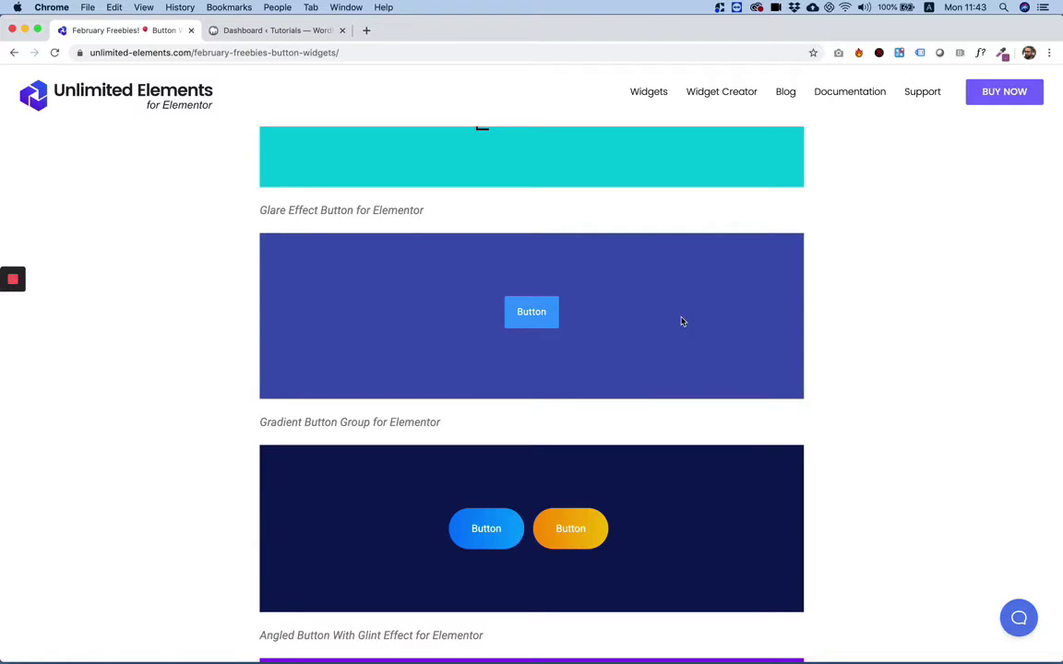
scroll(682, 321, down, 1)
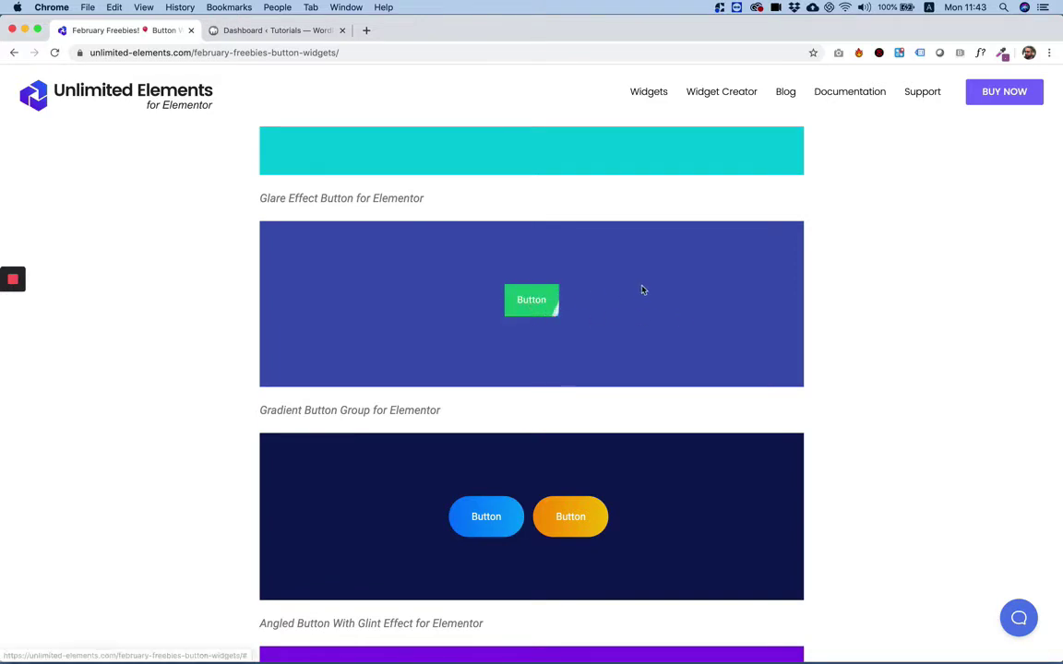
scroll(669, 315, down, 2)
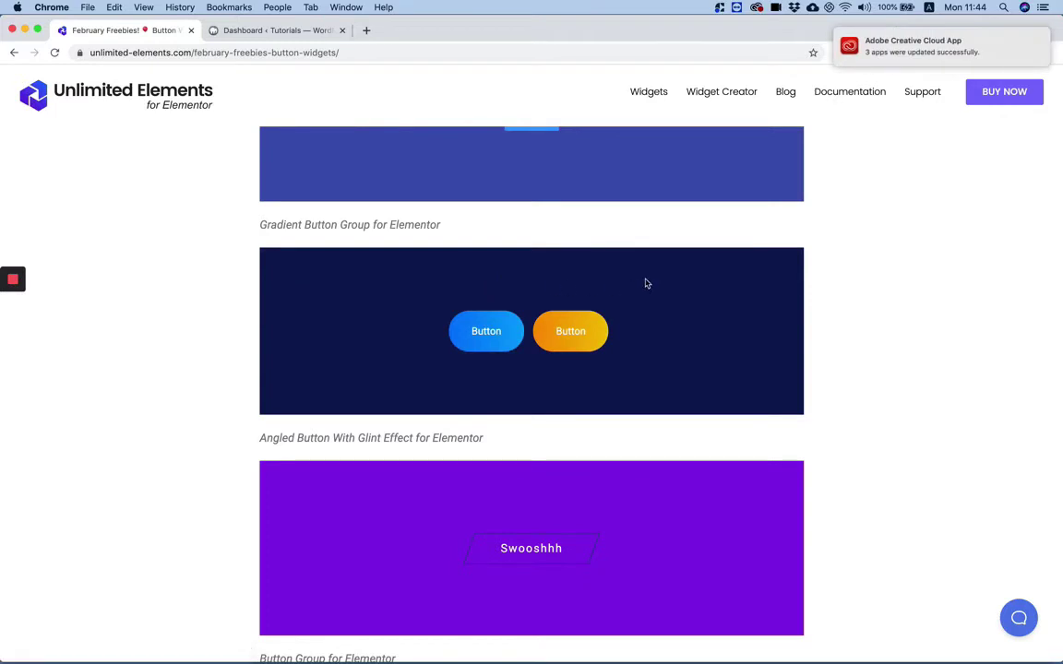
scroll(664, 321, down, 1)
scroll(663, 321, up, 1)
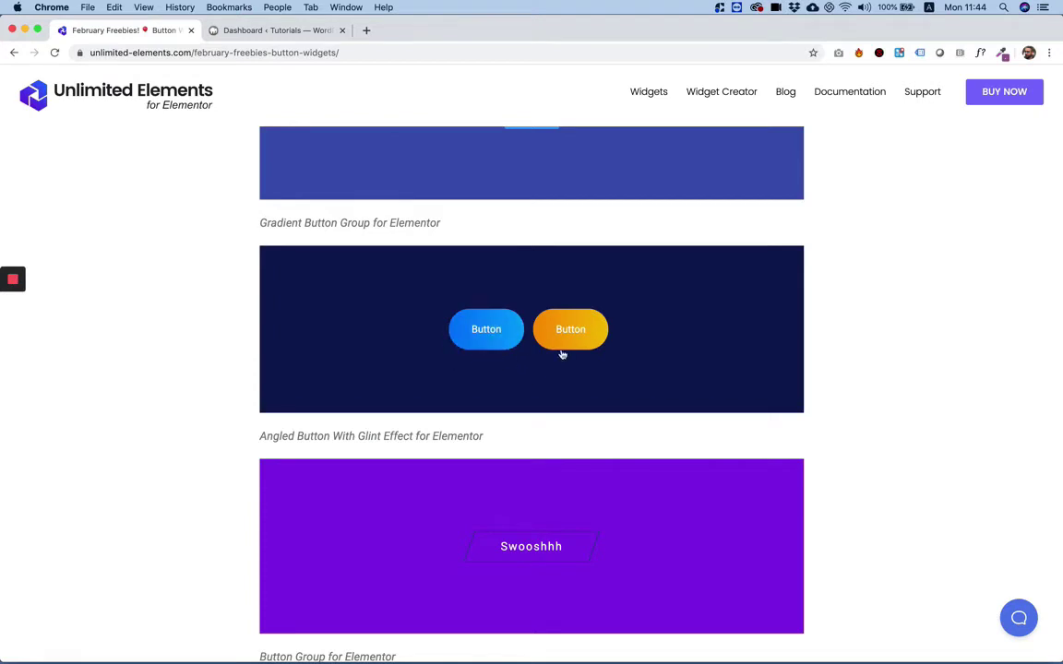
scroll(598, 407, down, 3)
scroll(598, 406, down, 2)
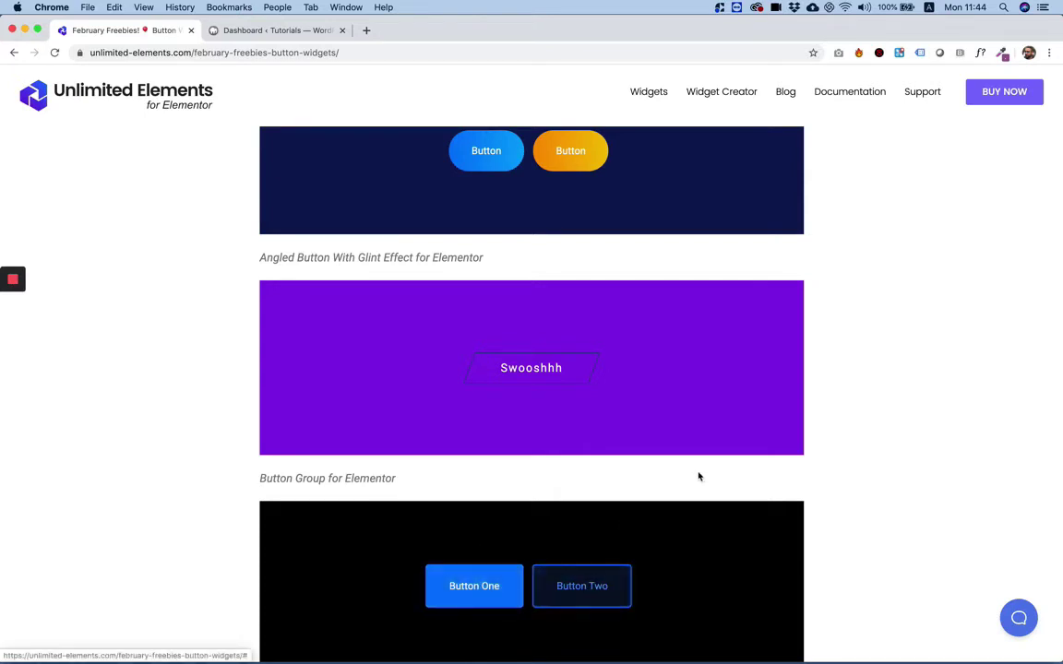
scroll(698, 474, up, 1)
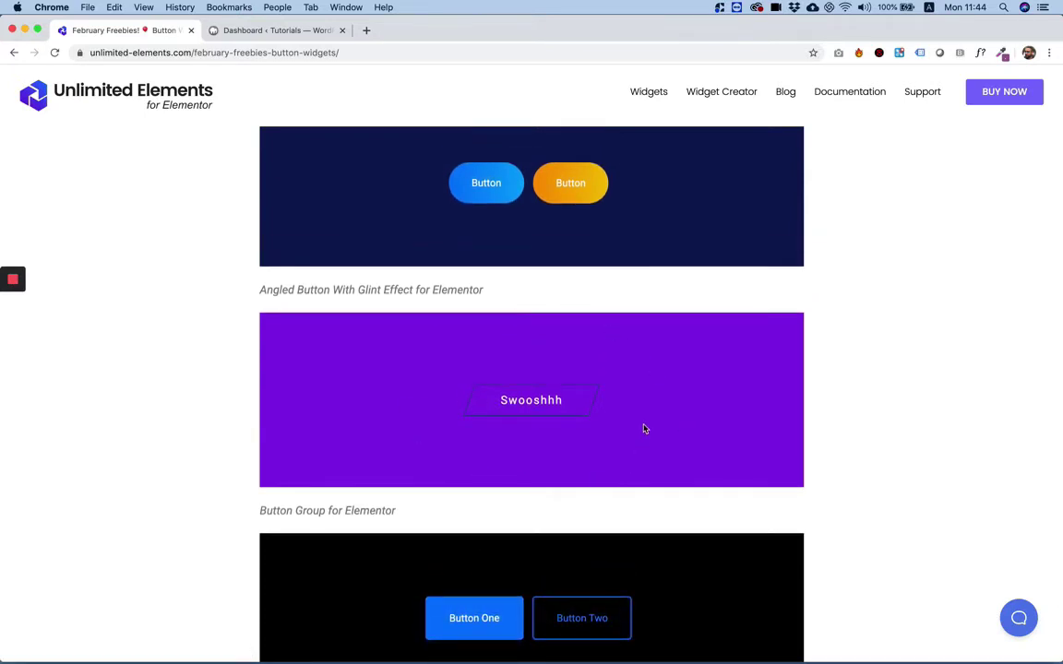
scroll(599, 406, down, 1)
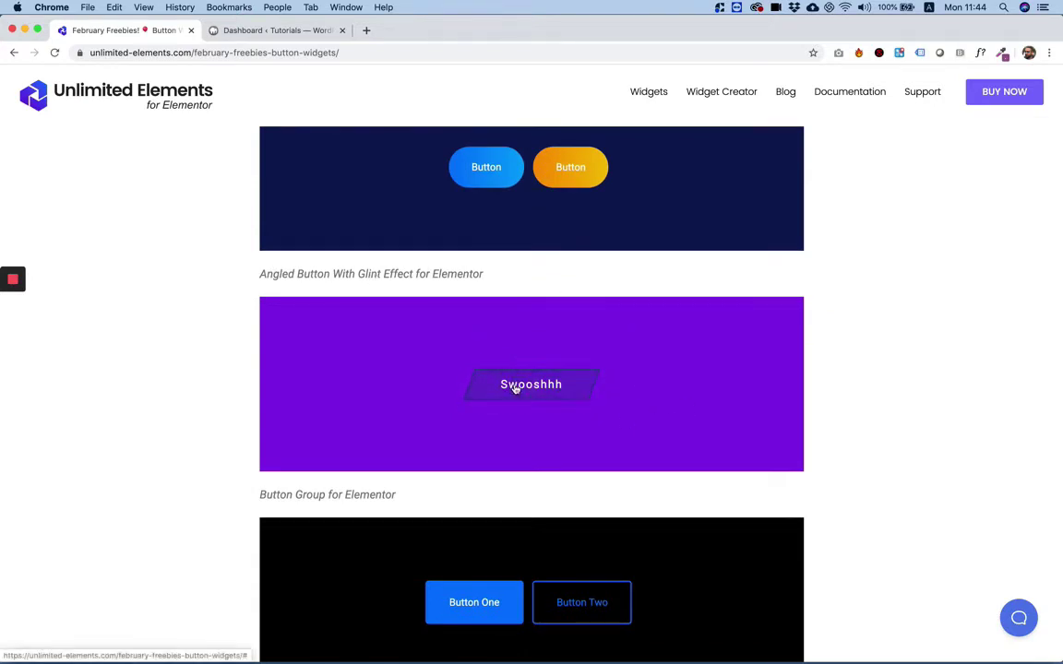
scroll(674, 372, down, 5)
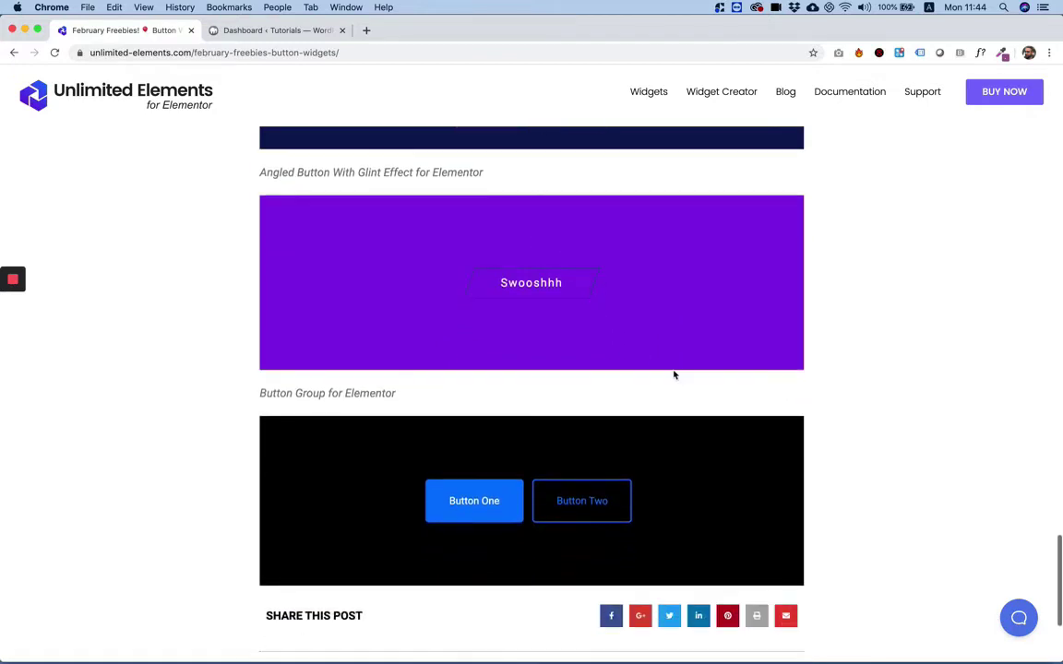
Step: Scroll back up to the Underline Animated 'Hover me' and Icon Hover Effect demos
scroll(674, 373, up, 2)
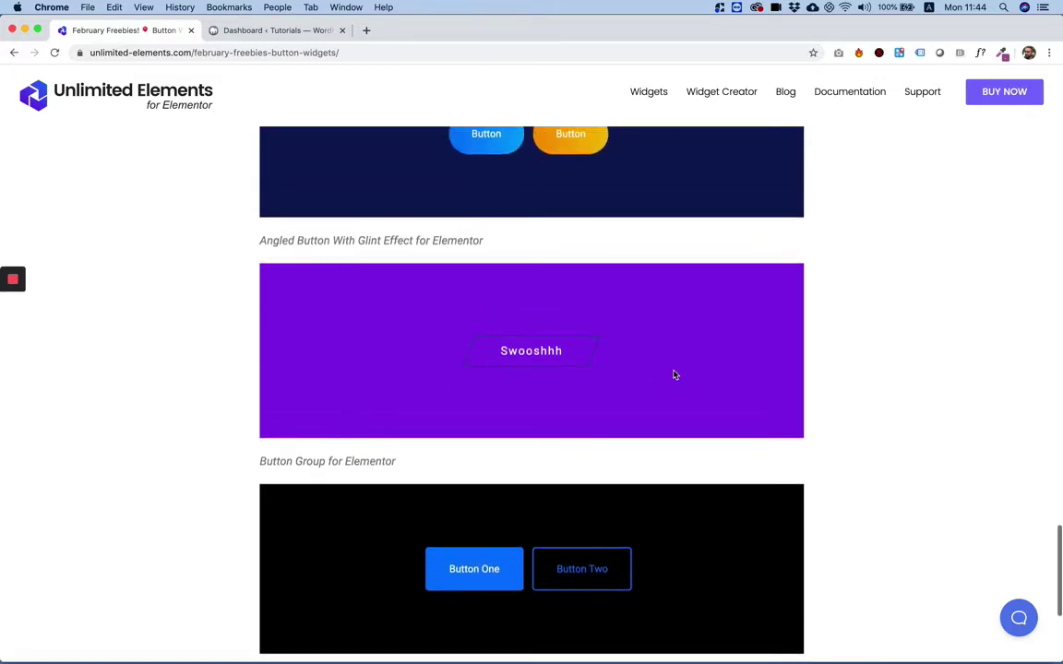
scroll(673, 374, up, 3)
scroll(673, 375, up, 5)
scroll(673, 375, up, 5)
scroll(673, 374, up, 4)
scroll(673, 375, up, 6)
scroll(673, 375, up, 3)
scroll(674, 375, up, 3)
scroll(674, 374, up, 4)
scroll(673, 374, up, 2)
scroll(674, 375, up, 4)
scroll(673, 374, down, 1)
scroll(673, 375, down, 3)
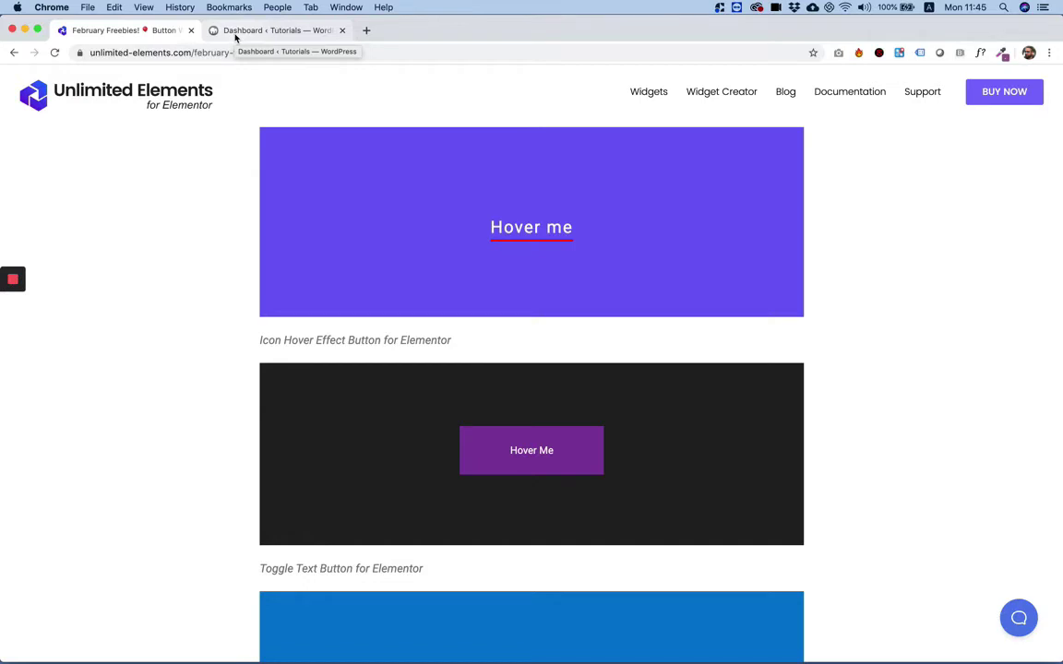
Step: Search Plugins > Add New for 'unlimited elements' to find Unlimited Elements for Elementor
click(237, 32)
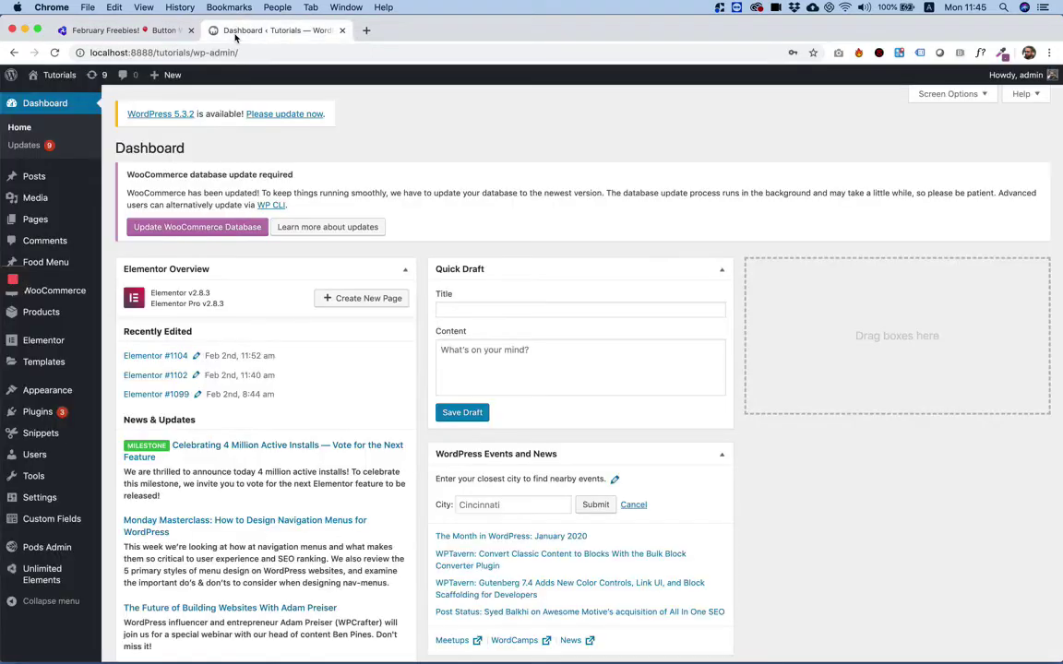
click(37, 415)
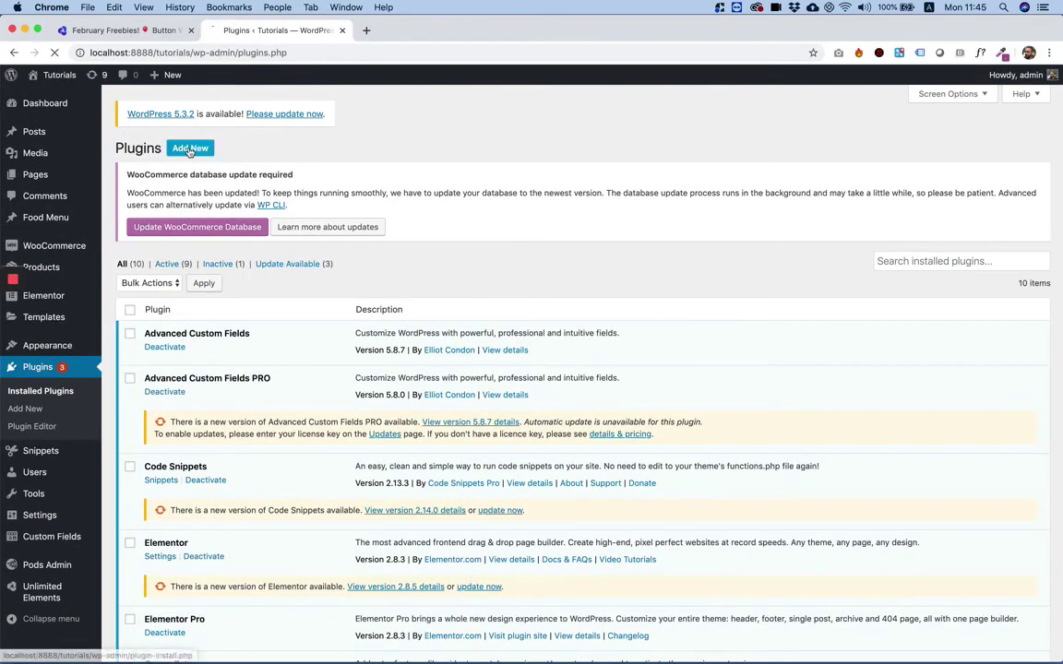
click(189, 148)
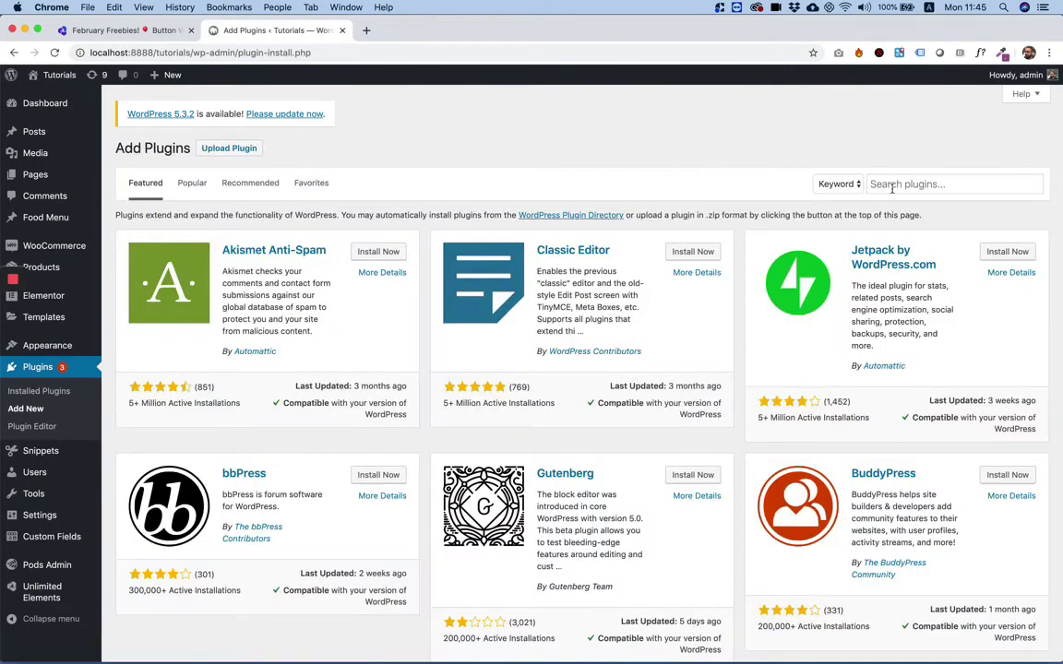
click(894, 186)
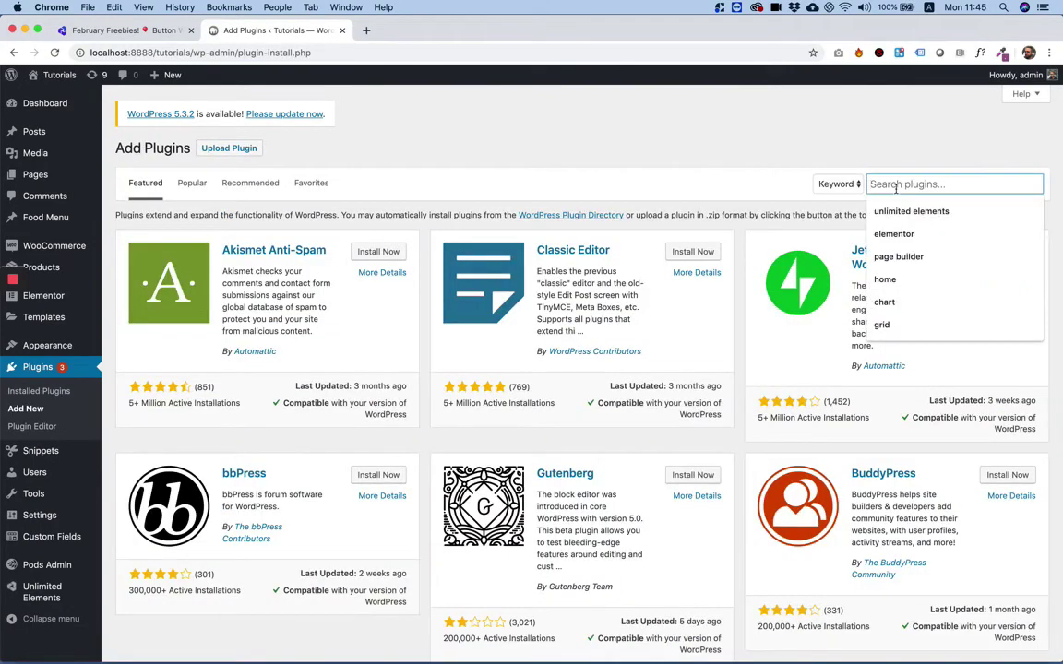
key(Down)
key(Return)
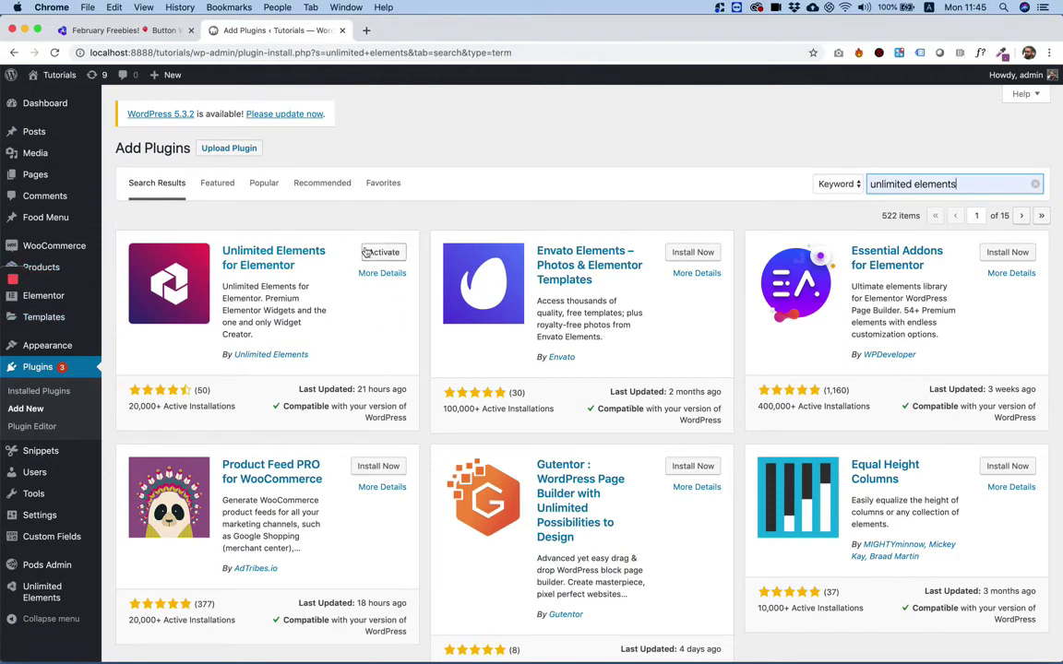
Step: Open the Unlimited Elements widget library and browse its Categories list
click(51, 592)
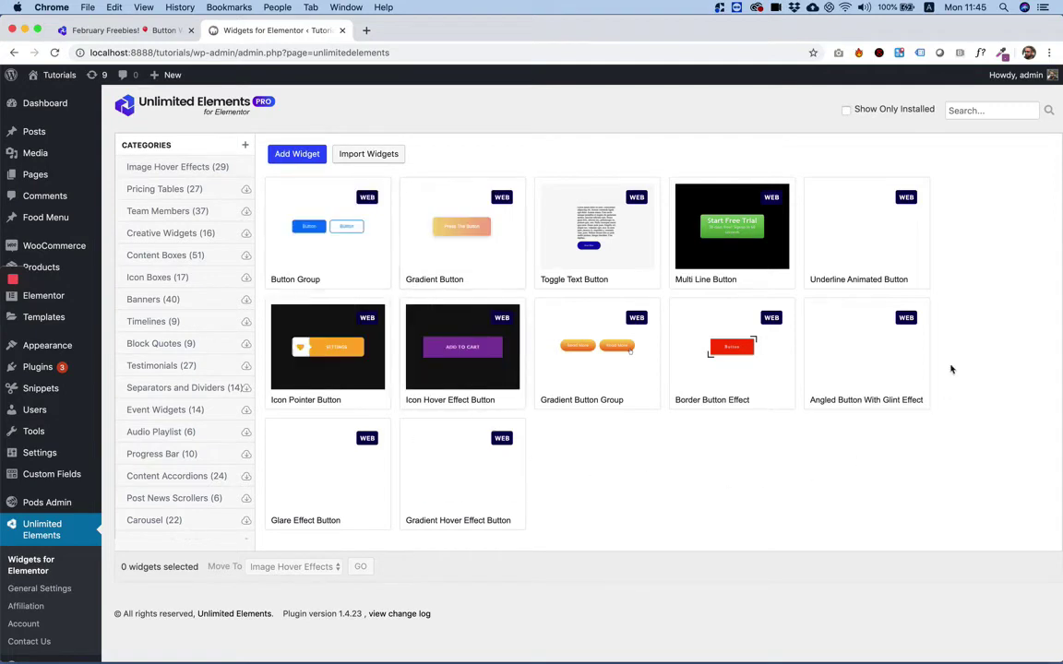
scroll(174, 161, down, 1)
scroll(174, 163, down, 2)
scroll(173, 165, down, 3)
scroll(174, 167, down, 3)
scroll(173, 169, down, 3)
scroll(173, 169, up, 5)
scroll(174, 169, up, 1)
scroll(173, 169, down, 1)
scroll(173, 168, down, 2)
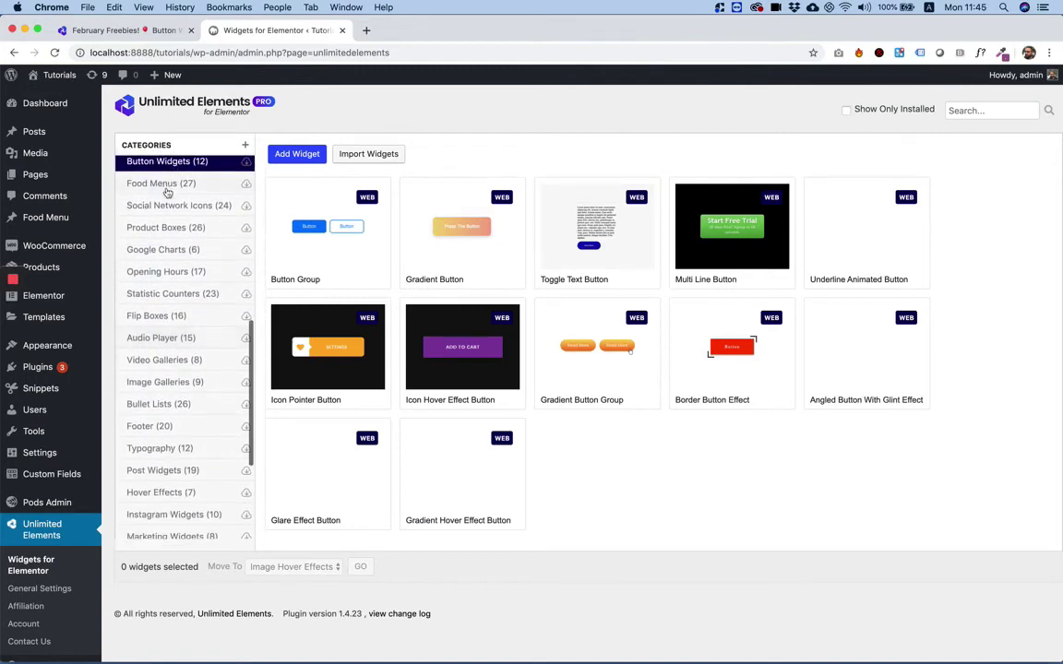
scroll(167, 222, down, 2)
scroll(167, 222, down, 1)
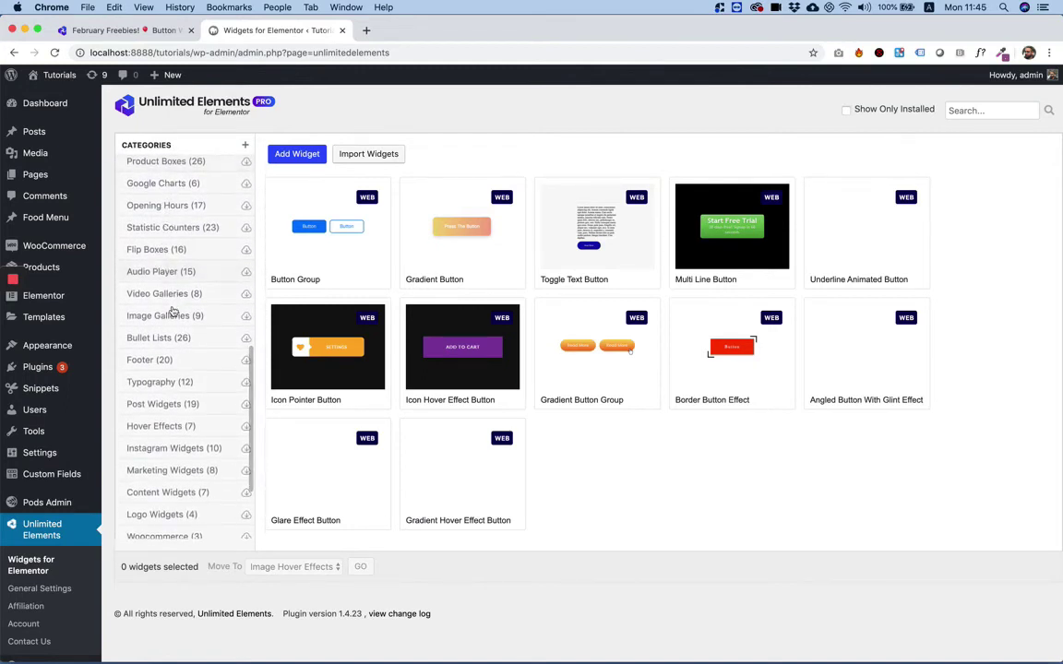
Step: Show the Opening Hours category's 17 widgets and focus the library Search box
click(163, 205)
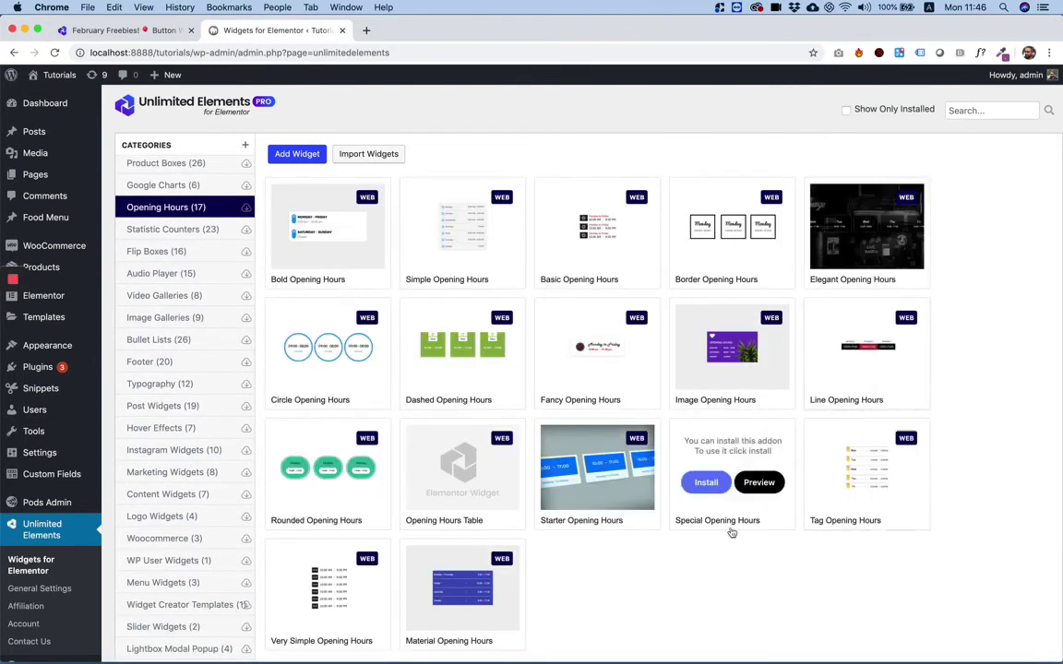
scroll(170, 233, up, 2)
scroll(170, 233, up, 2)
scroll(170, 232, up, 2)
scroll(170, 233, up, 1)
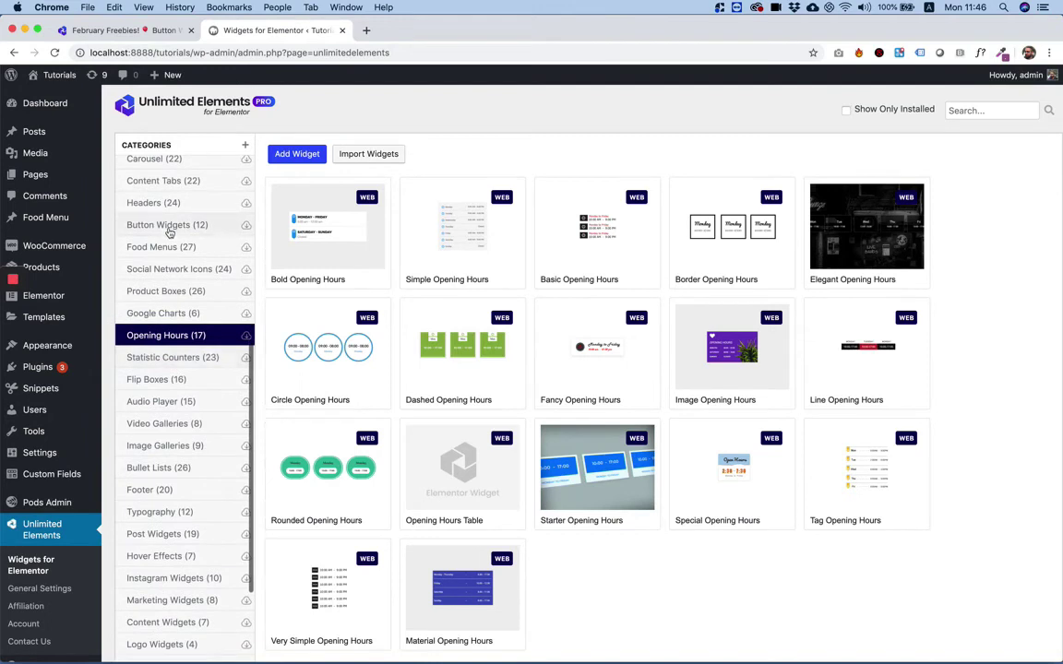
click(982, 110)
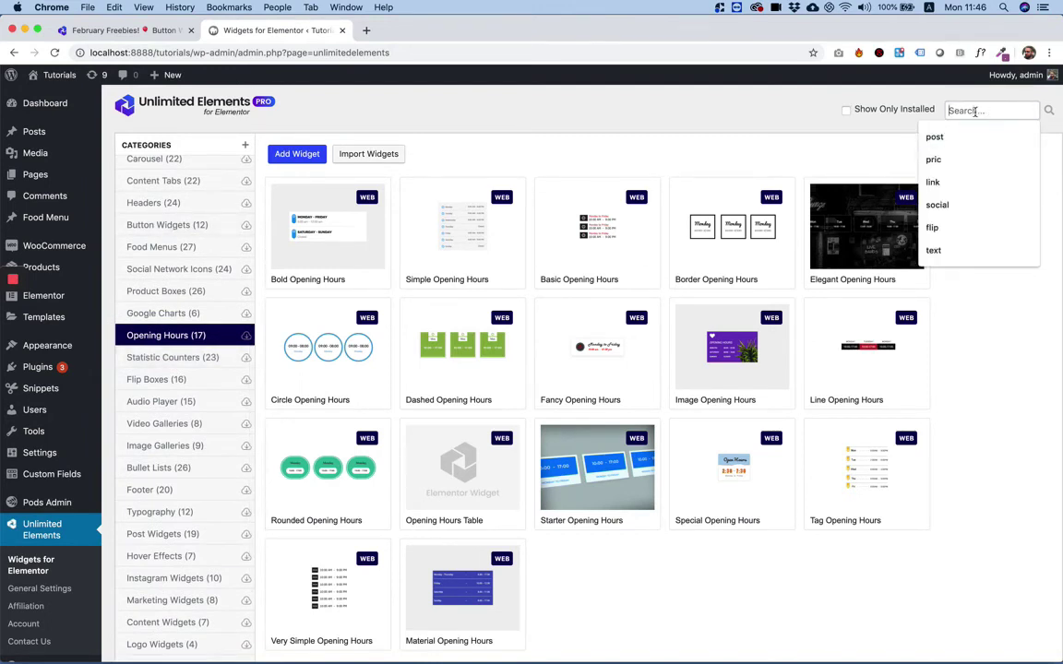
Step: From the Button Widgets category, install Toggle Text Button and Border Button Effect
click(159, 229)
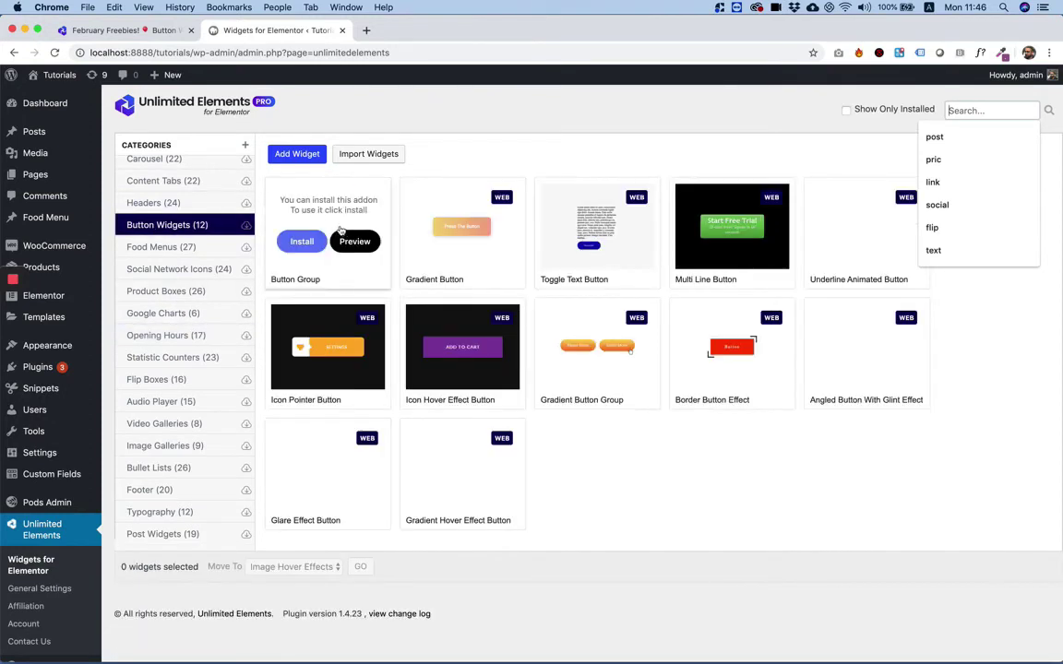
click(969, 376)
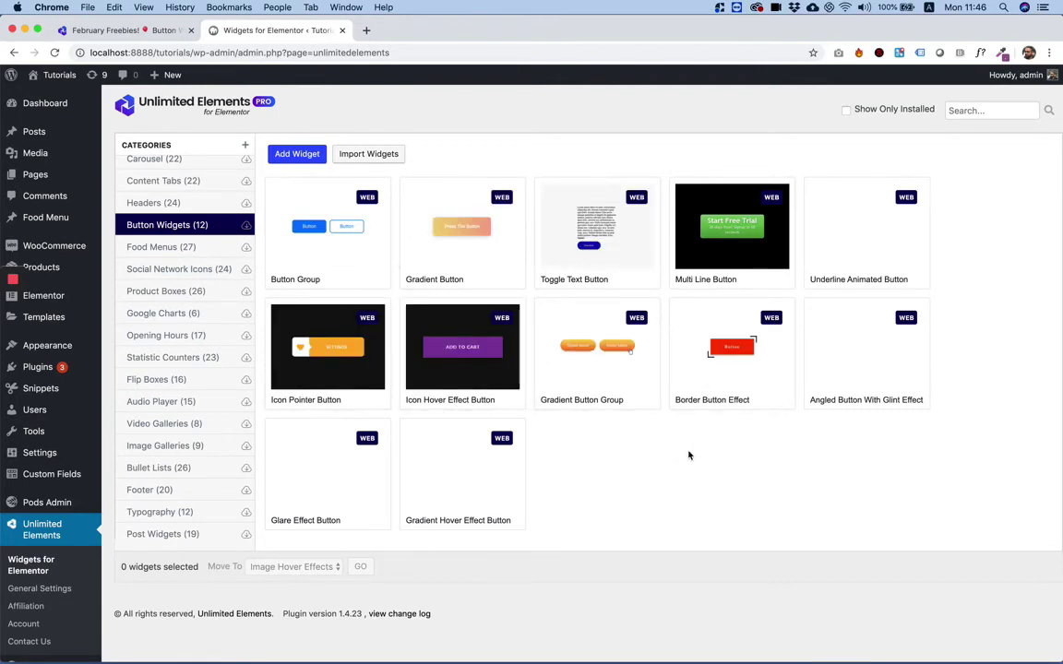
mouse_move(597, 230)
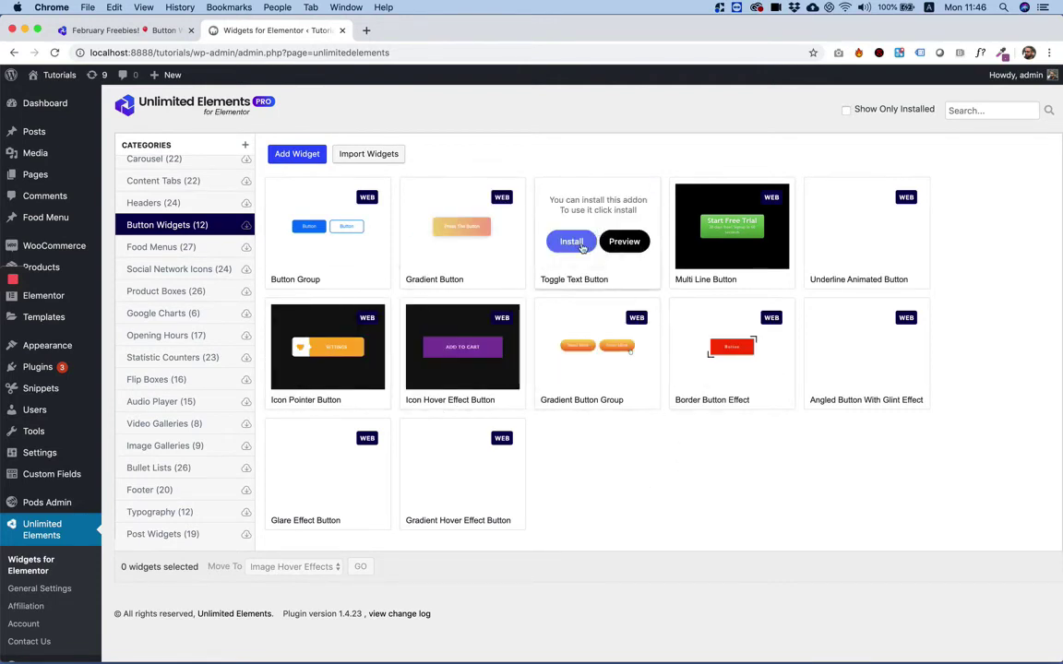
click(580, 245)
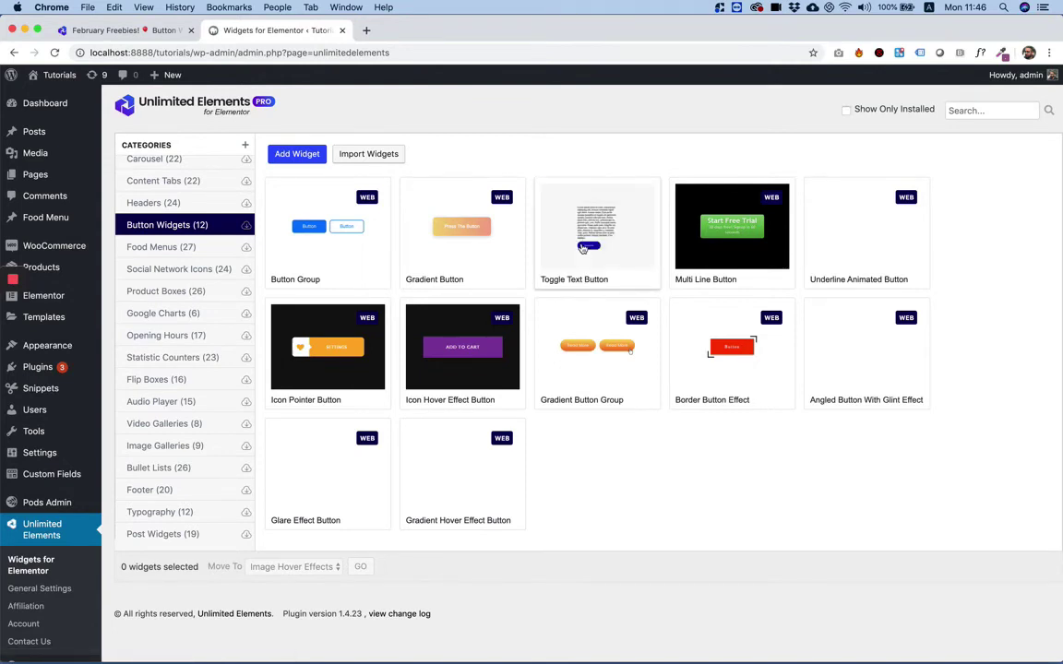
mouse_move(732, 353)
click(705, 362)
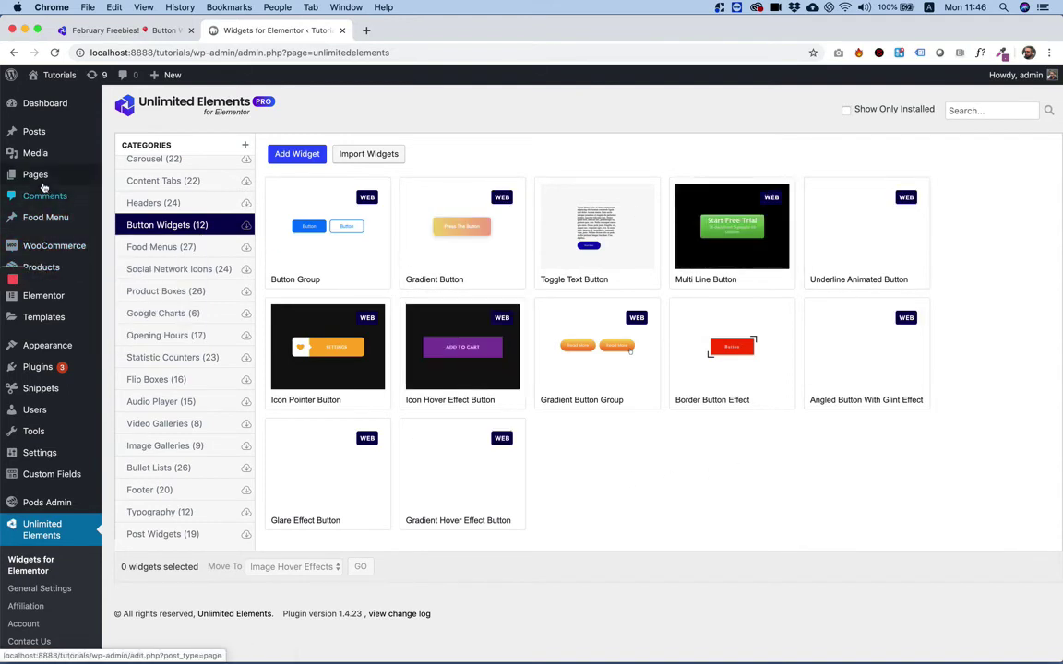
mouse_move(35, 175)
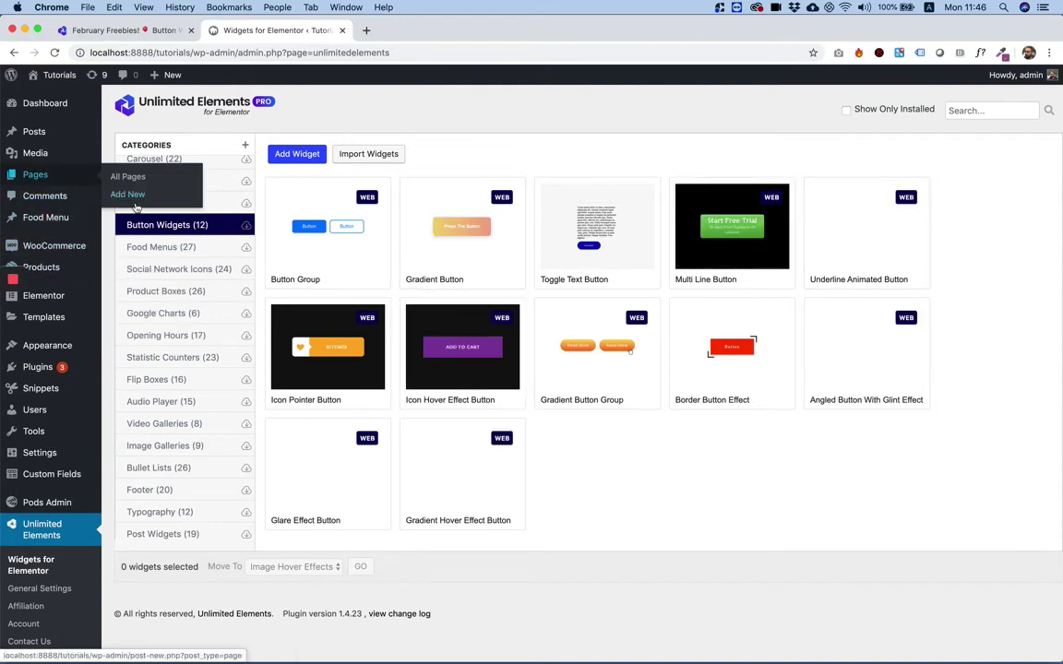
Step: Open Pages > Add New in a new tab, edit it with Elementor, and find Button Widgets
right_click(135, 204)
key(Escape)
right_click(139, 190)
click(185, 180)
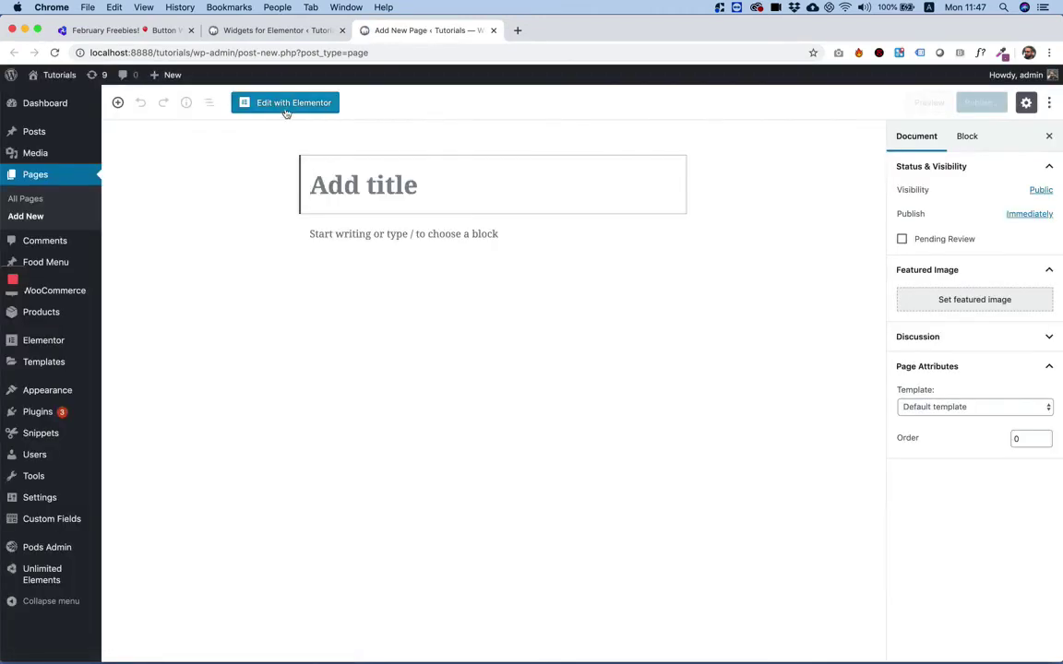
click(250, 102)
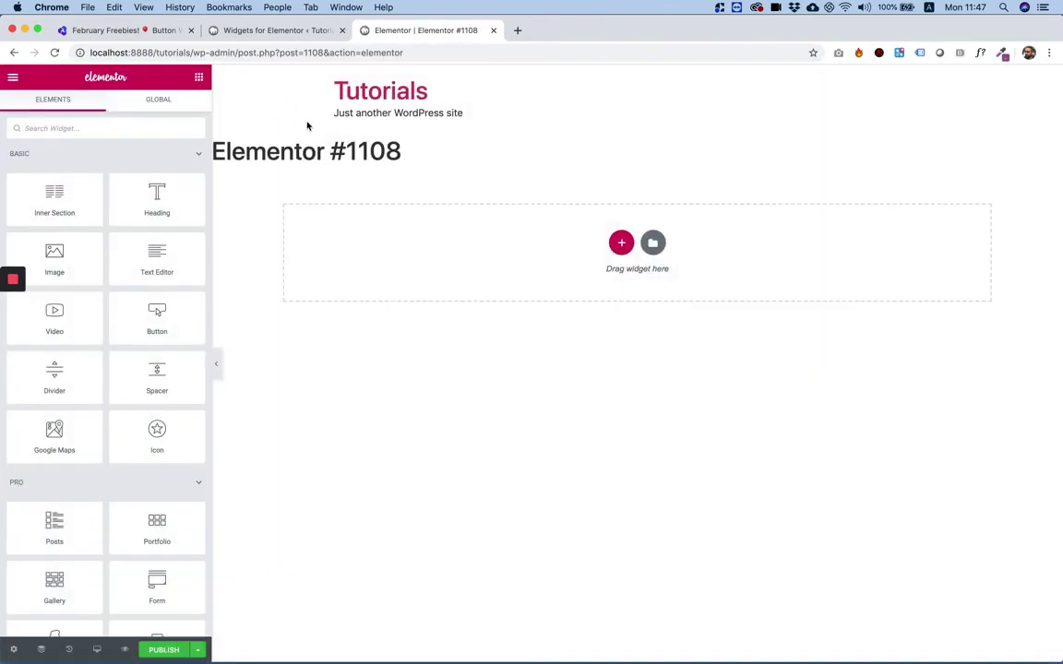
scroll(135, 203, down, 15)
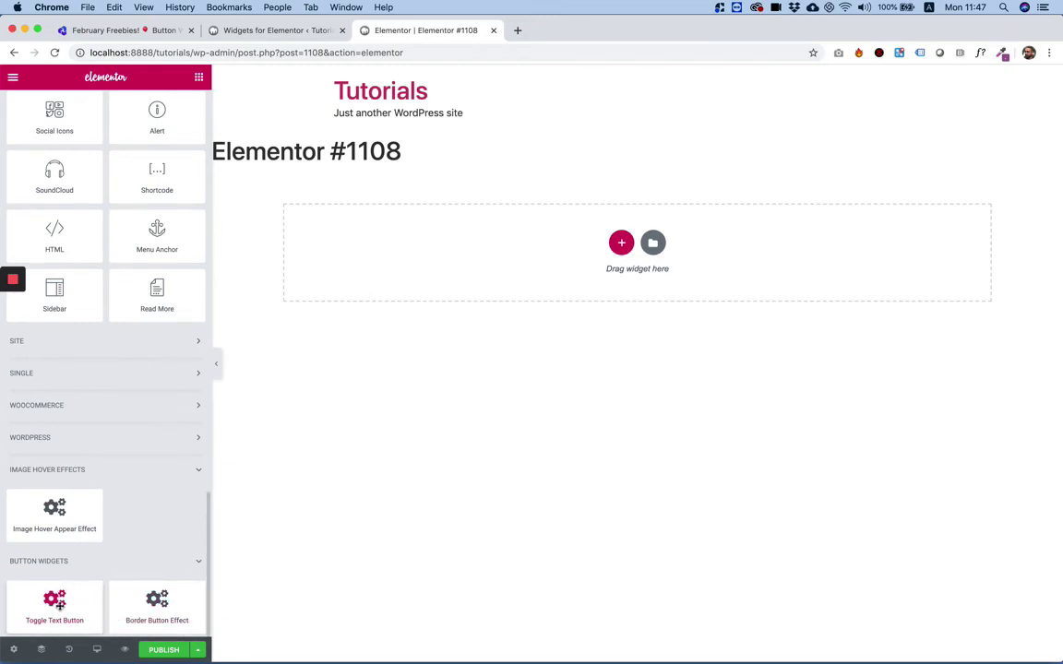
Step: Place a Toggle Text Button widget on the page and test its Read More/Show Less toggle
drag(54, 601, 582, 271)
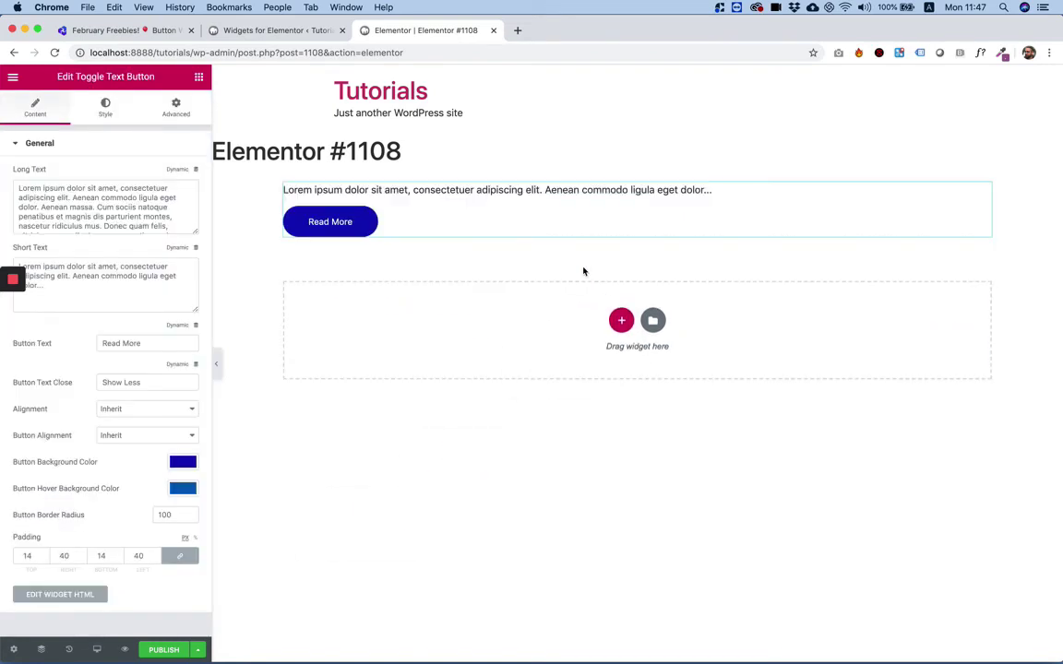
click(332, 221)
click(362, 261)
click(363, 228)
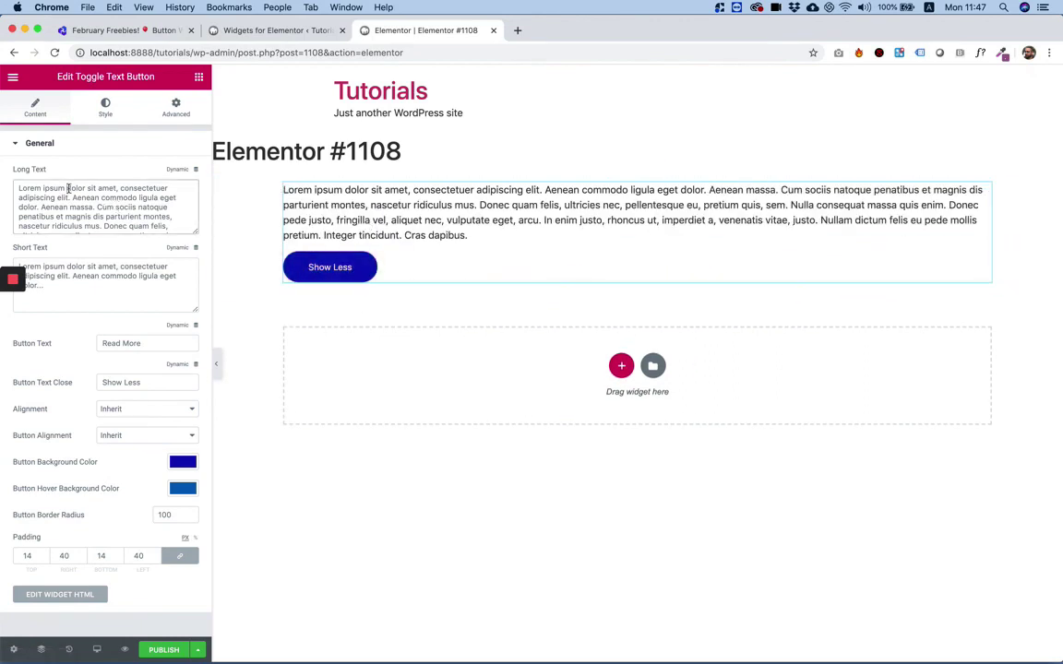
Step: Inspect the Short Text and Button Text fields, leaving the paragraph expanded
click(69, 276)
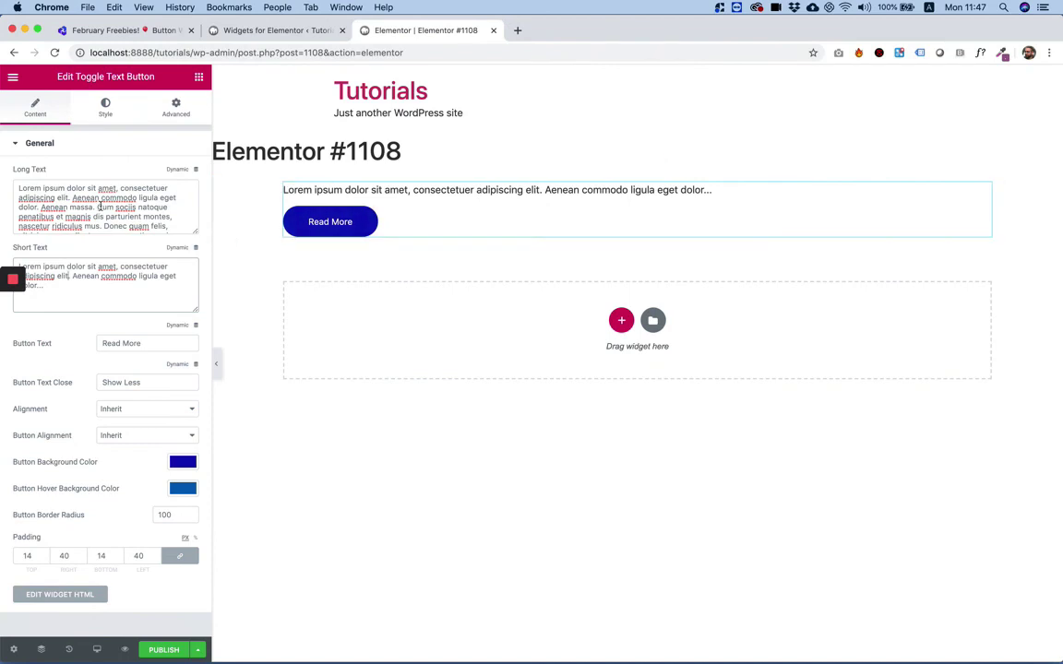
click(362, 223)
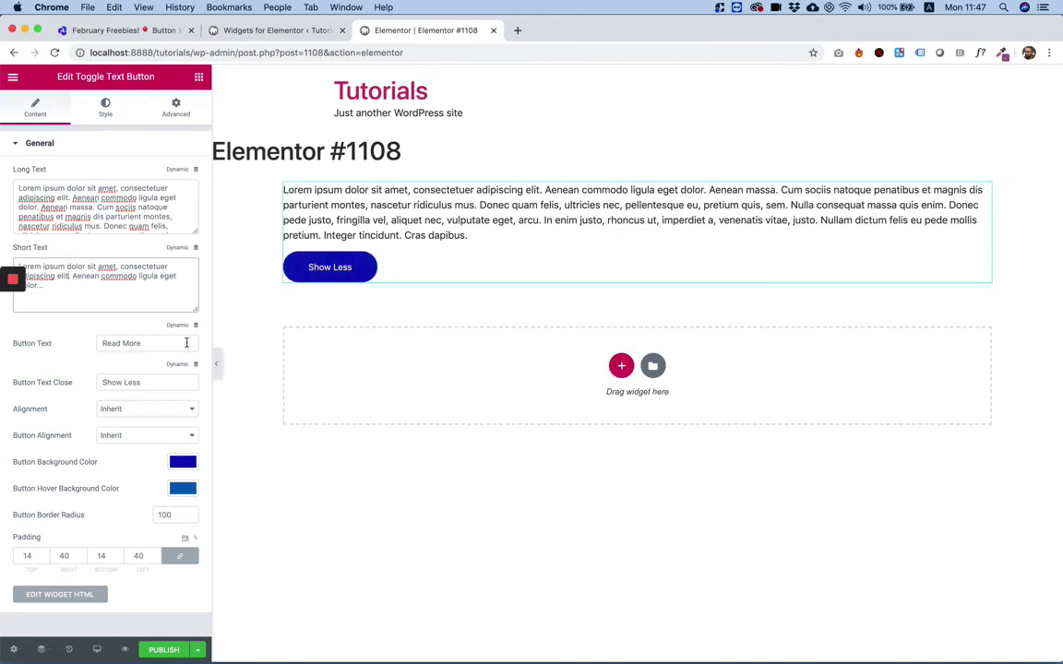
drag(186, 342, 47, 344)
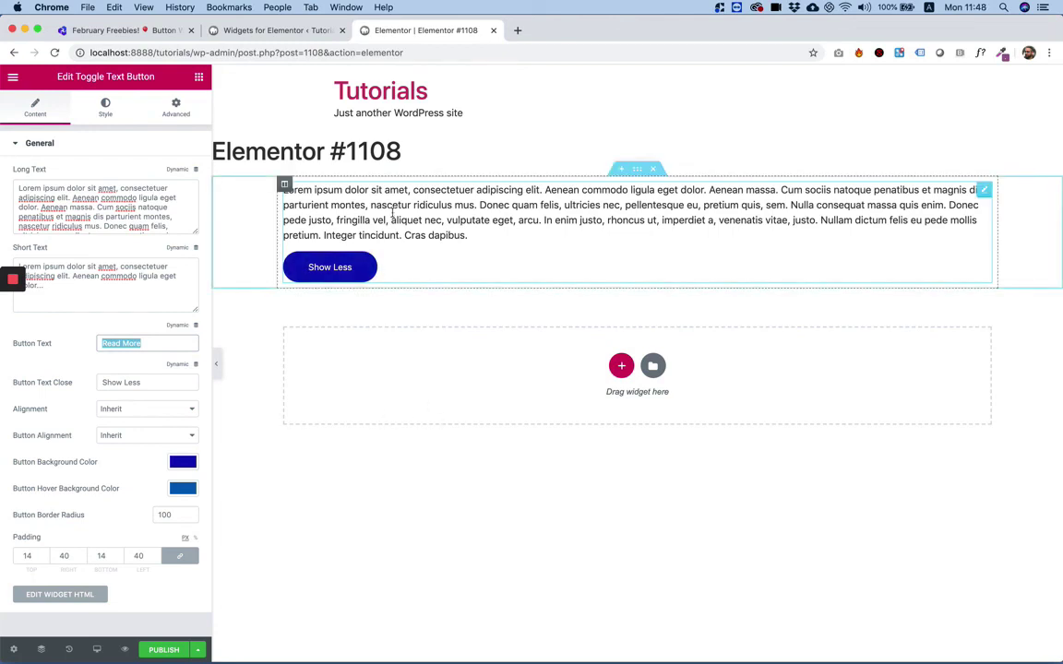
Step: Delete the Toggle Text Button widget from the page
right_click(430, 207)
click(453, 391)
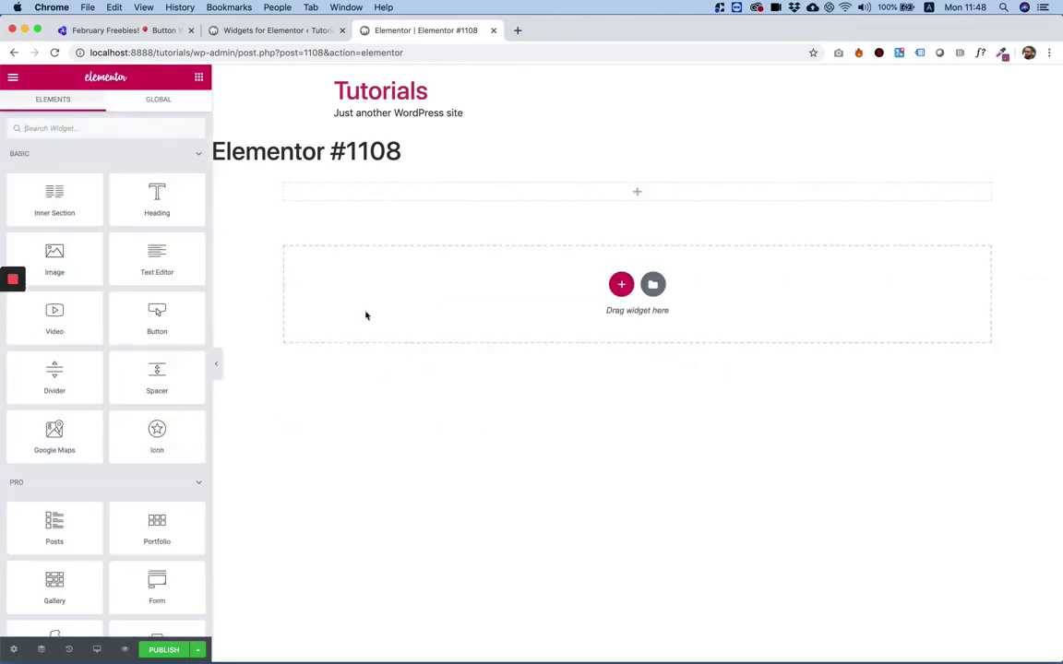
scroll(154, 277, down, 1)
scroll(148, 277, down, 10)
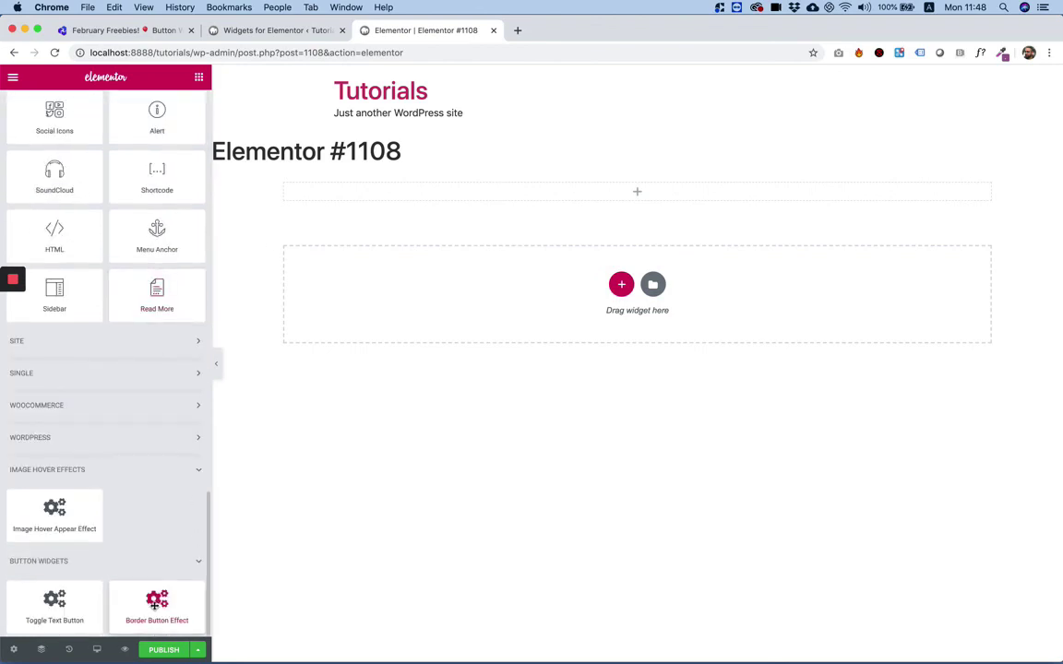
Step: Place a Border Button Effect widget and inspect its Text and Link fields
drag(157, 600, 443, 190)
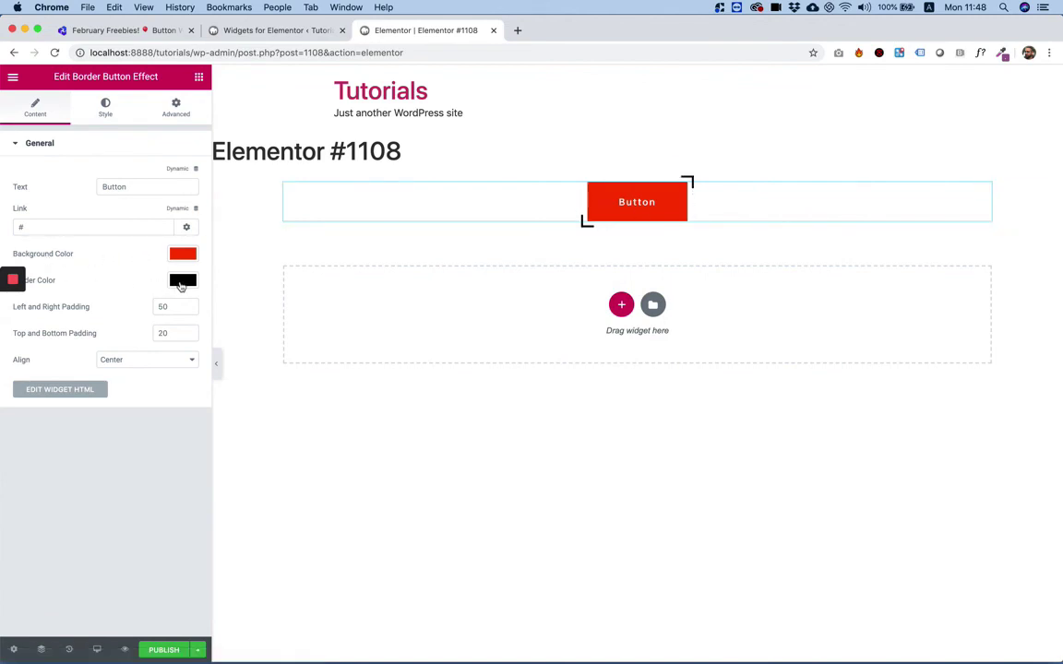
click(136, 190)
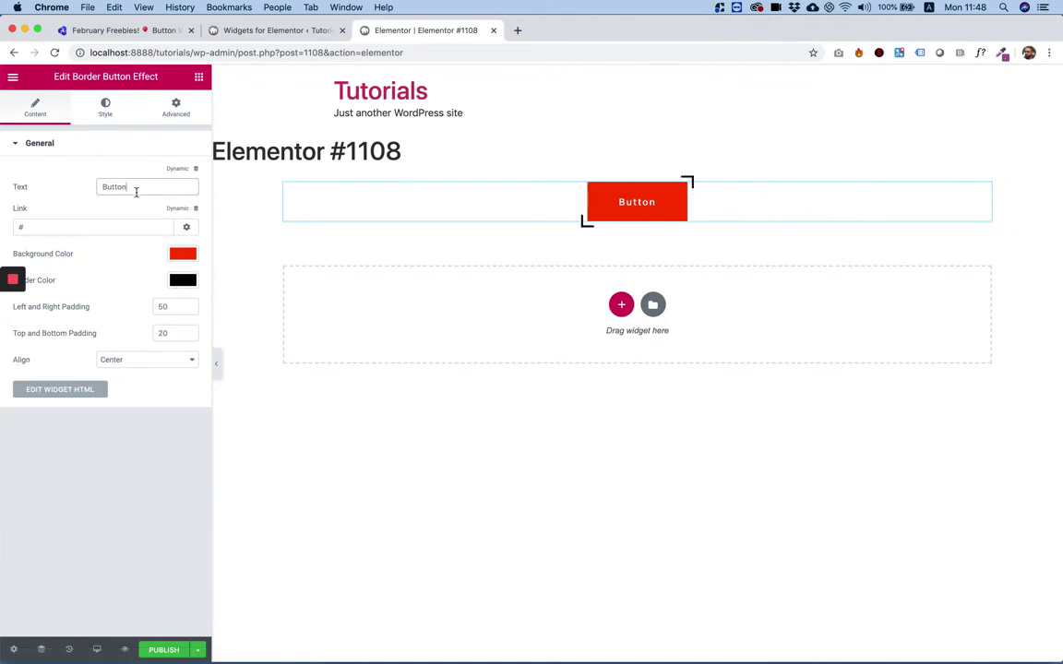
click(71, 225)
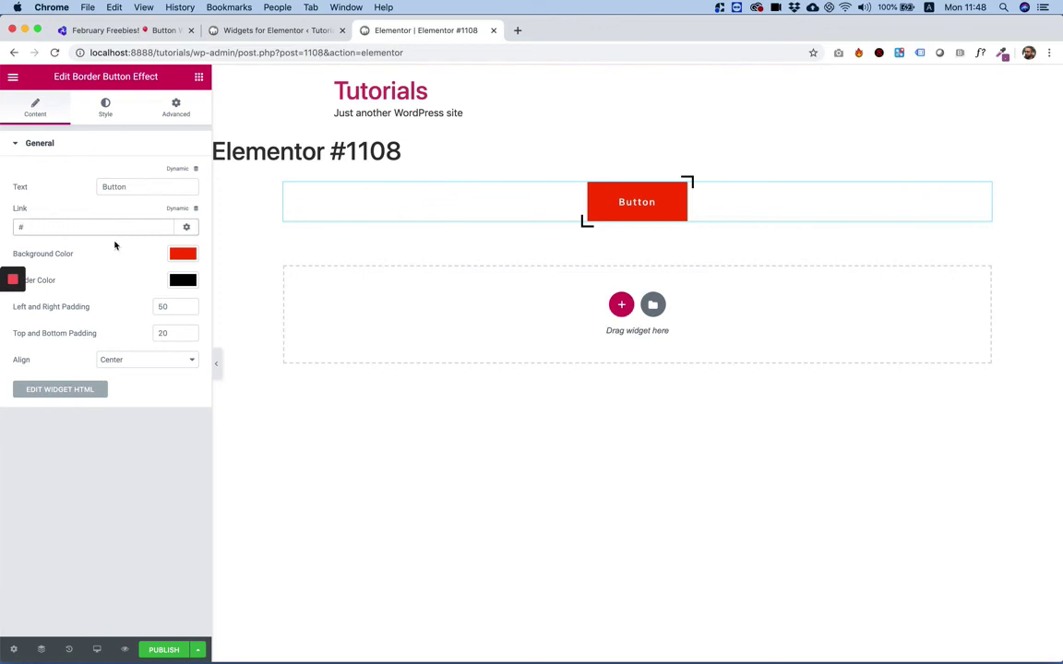